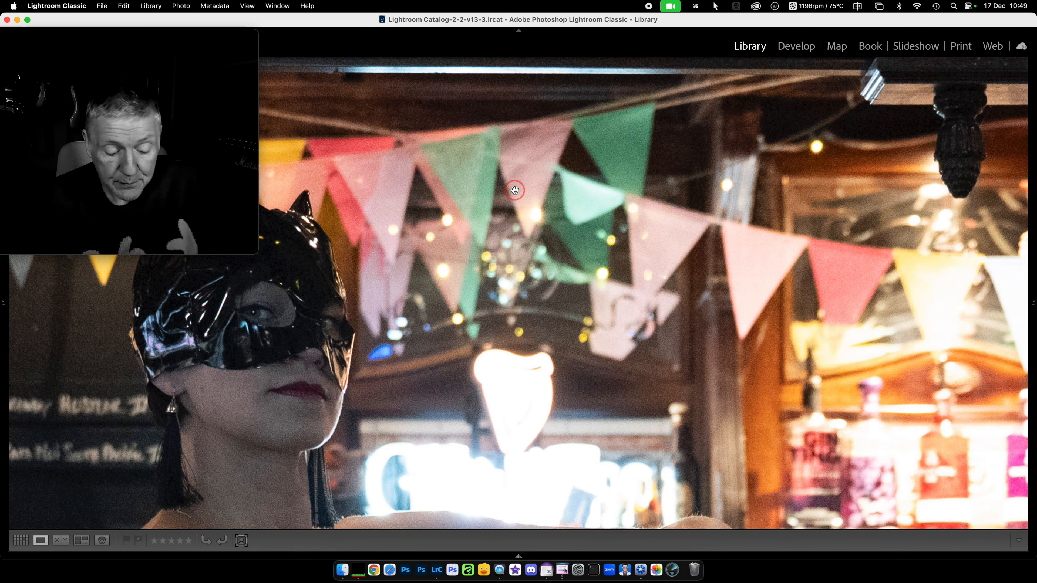
key(z)
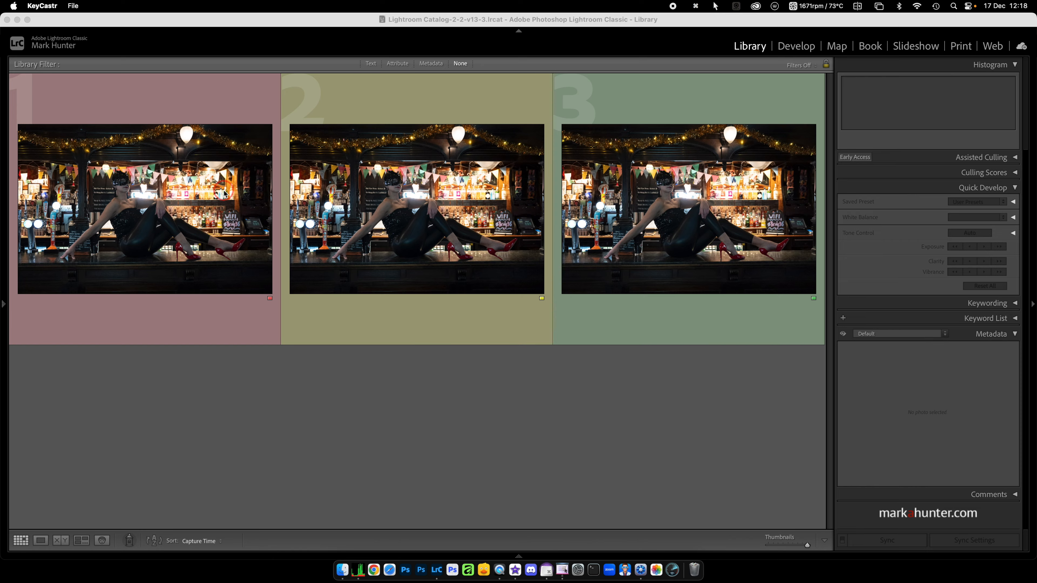
Select all three bar photos in the grid and apply automatic tone adjustments to them
click(268, 233)
click(206, 256)
click(139, 206)
click(139, 206)
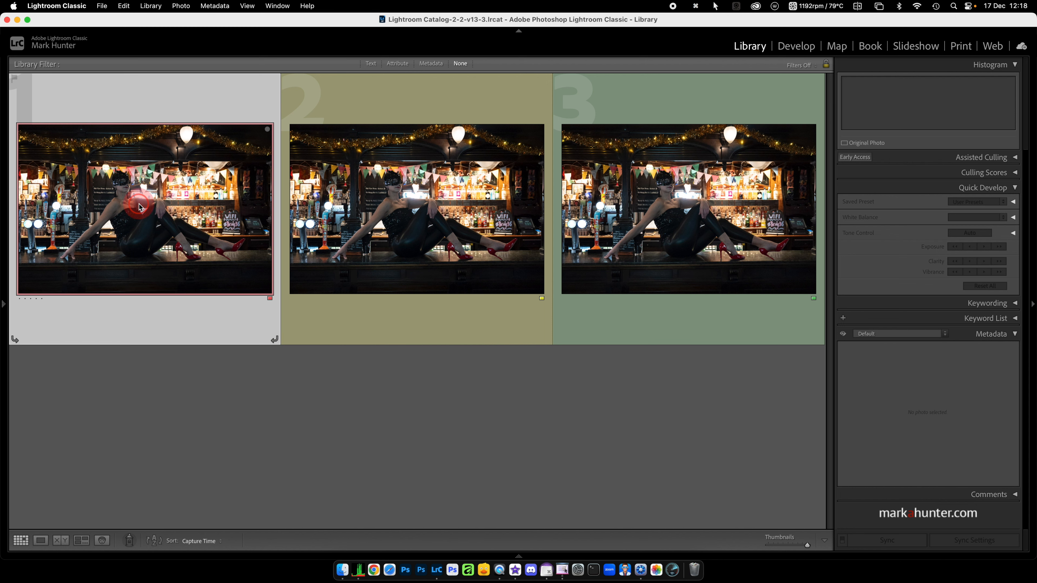
shift+click(656, 222)
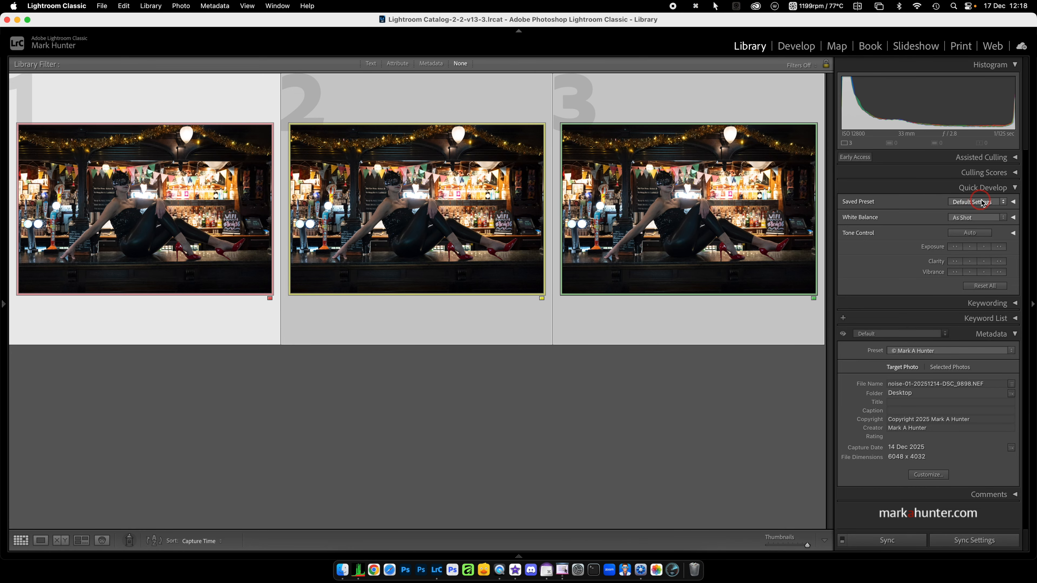
click(1015, 189)
click(1015, 188)
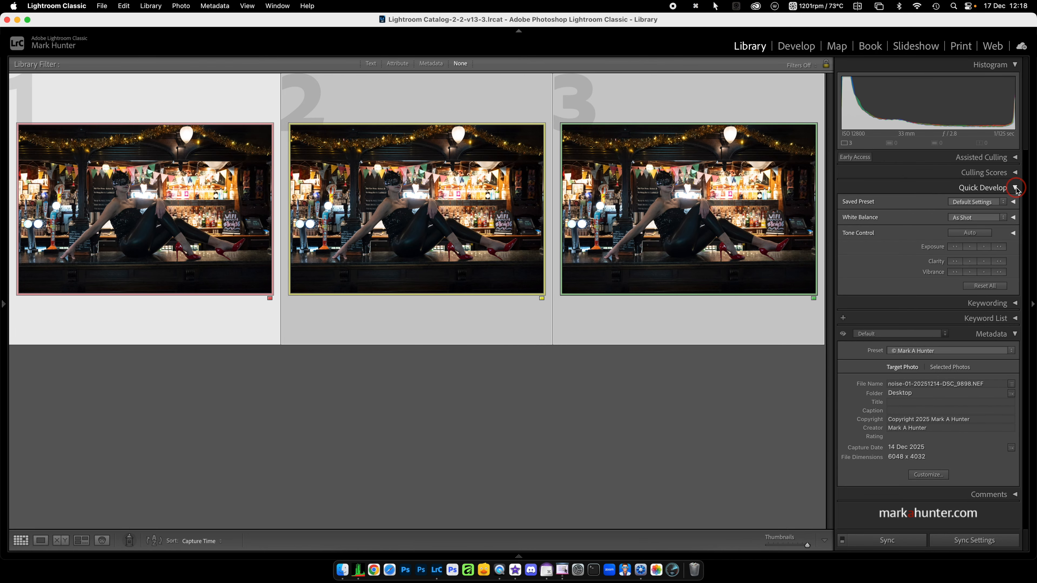
click(974, 234)
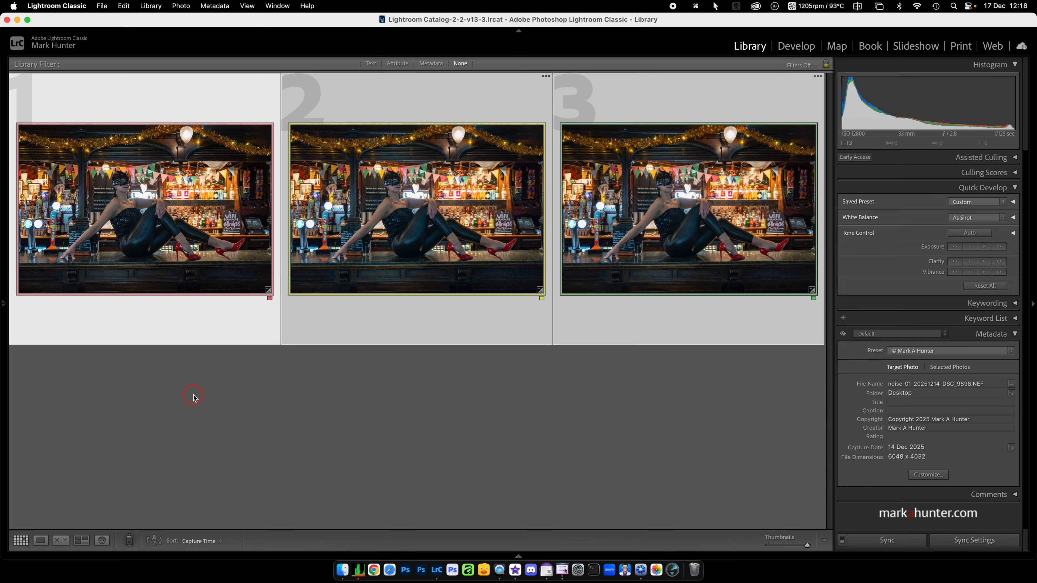
Deselect the photos, open only the first, red-labelled one in Develop, and inspect its masked face at 200% zoom
key(super+d)
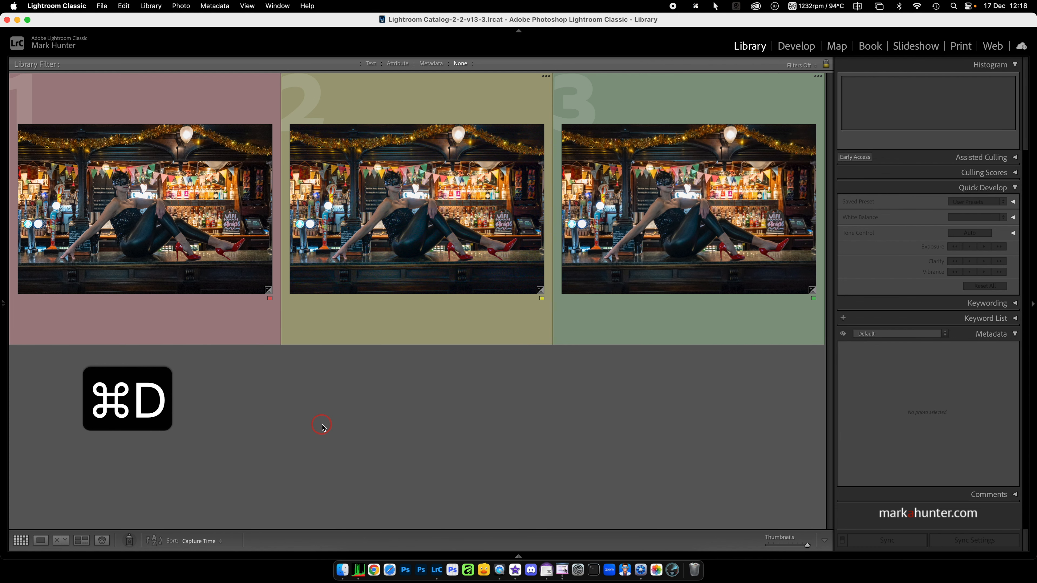
click(205, 242)
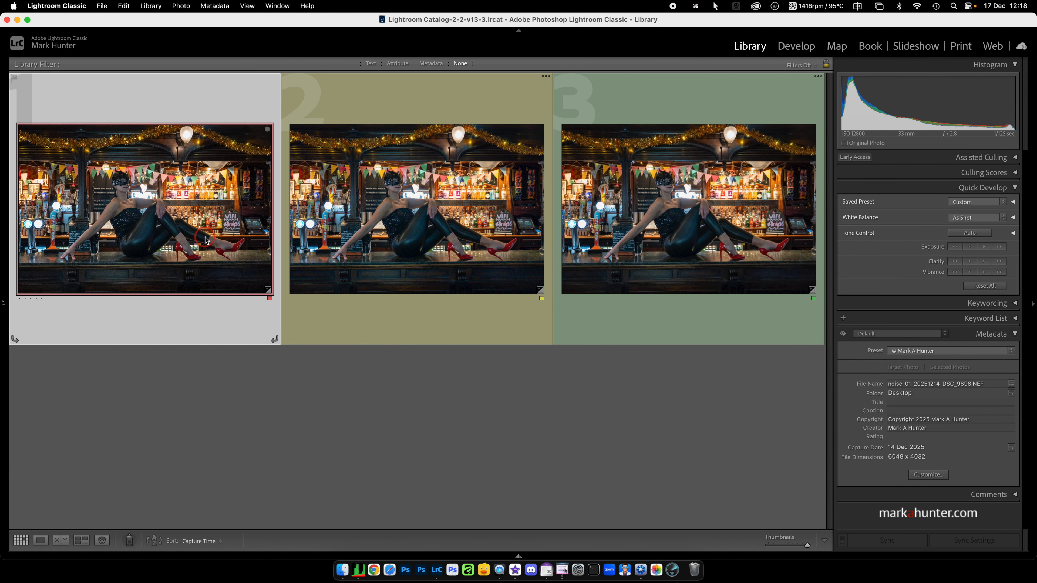
key(d)
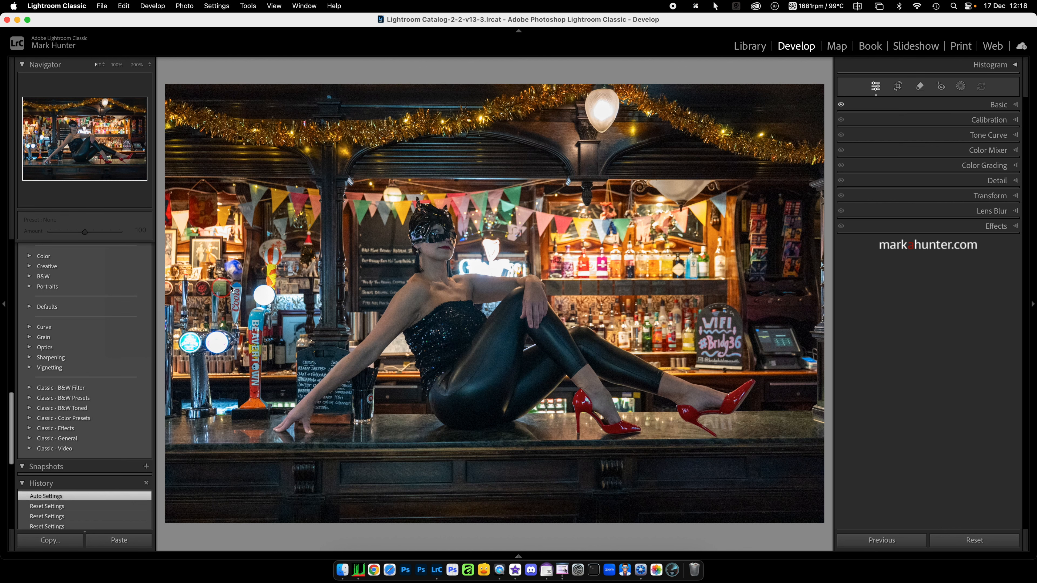
click(426, 218)
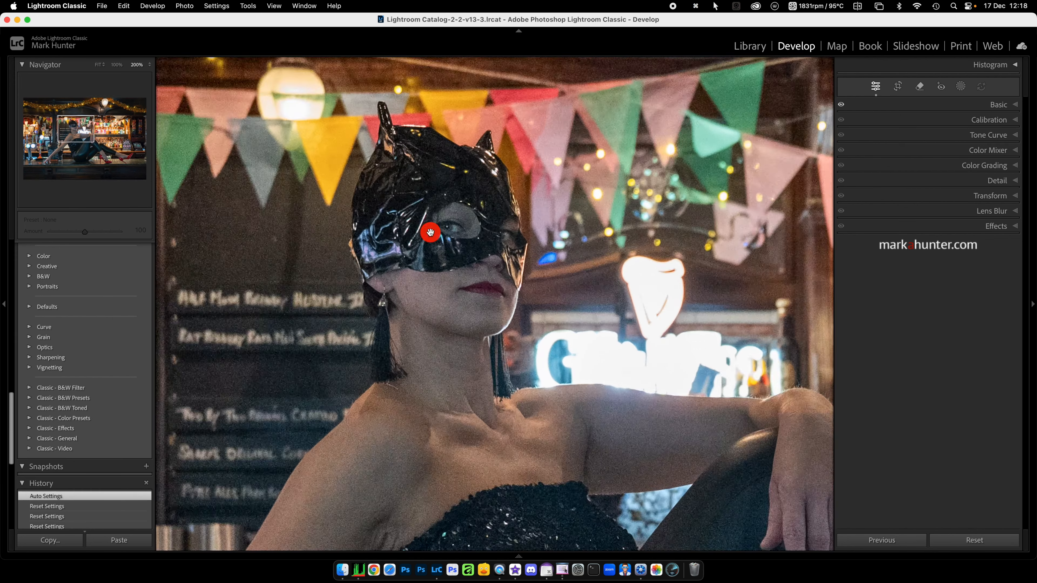
drag(421, 240, 595, 291)
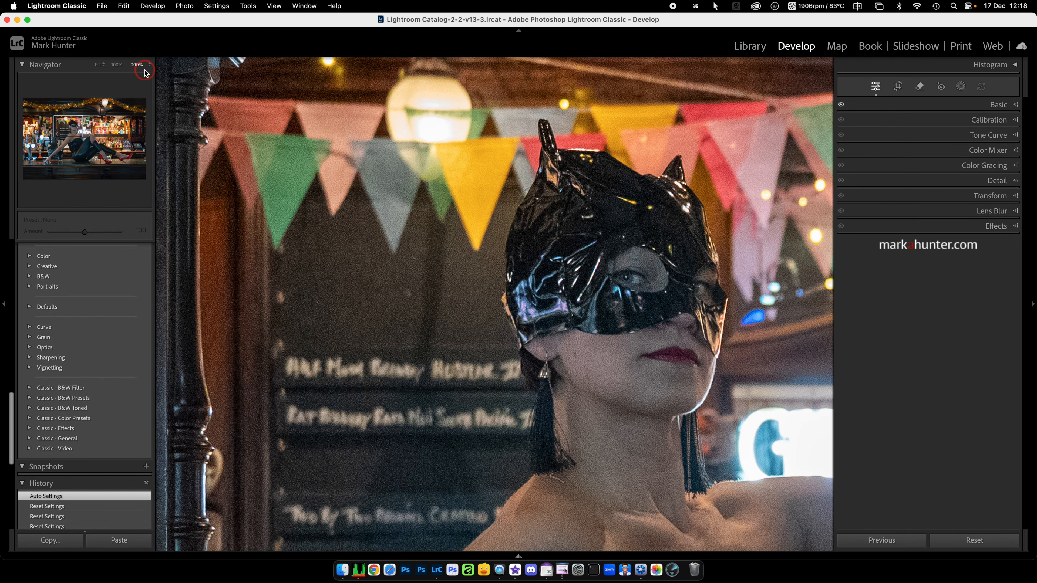
click(115, 66)
click(98, 65)
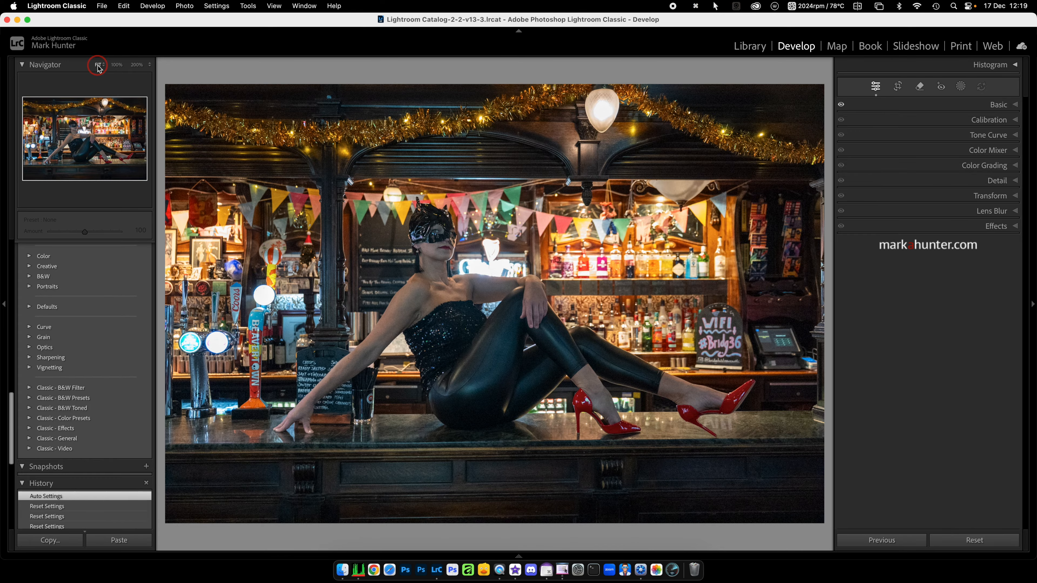
click(136, 66)
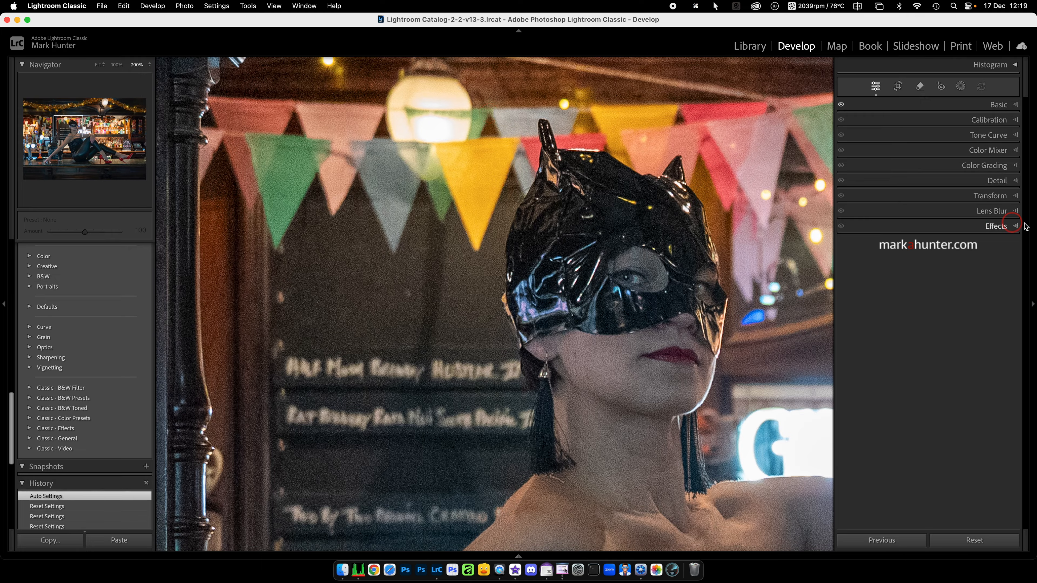
Expand the Detail settings and reveal the manual noise reduction controls
click(1015, 183)
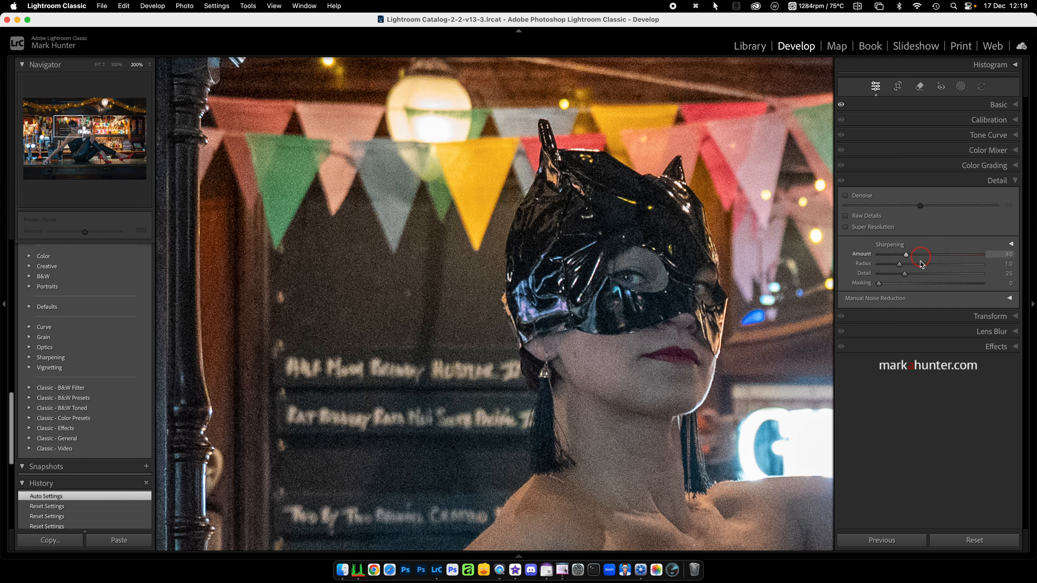
click(1011, 299)
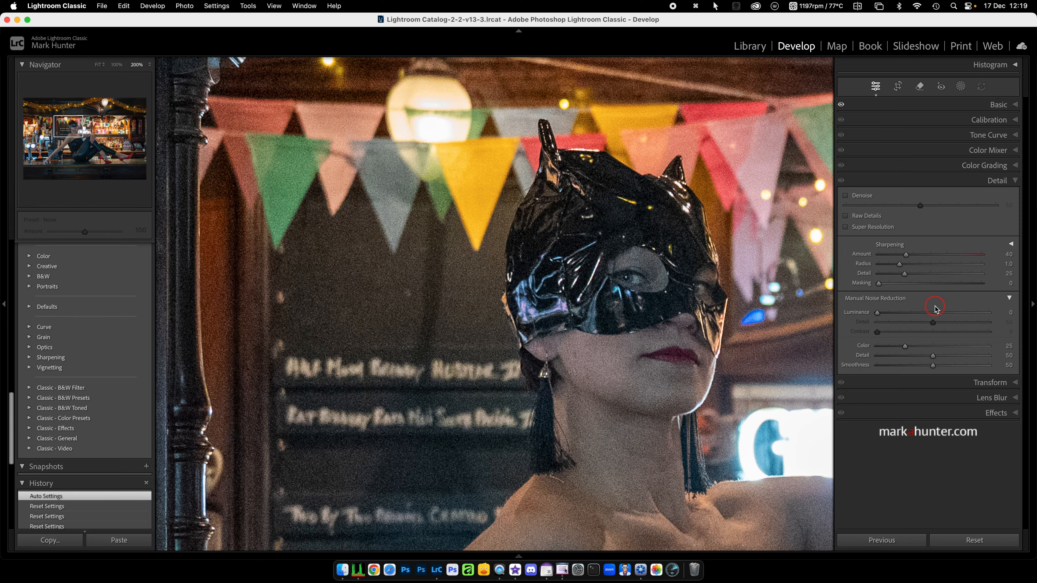
scroll(938, 306, down, 1)
scroll(938, 306, up, 1)
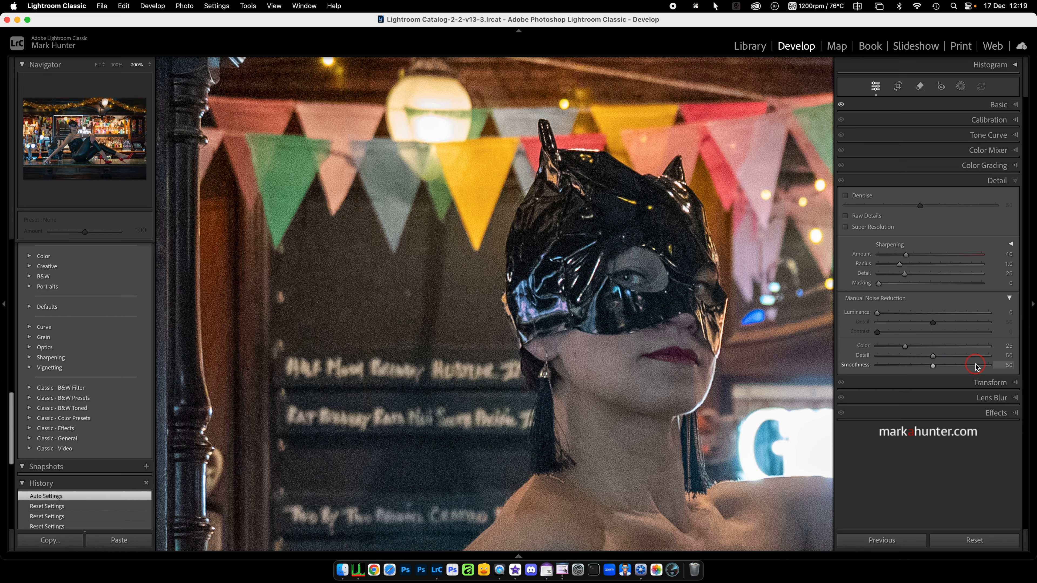
Try color noise reduction at 26, and reset it to its default
click(904, 346)
drag(905, 347, 906, 347)
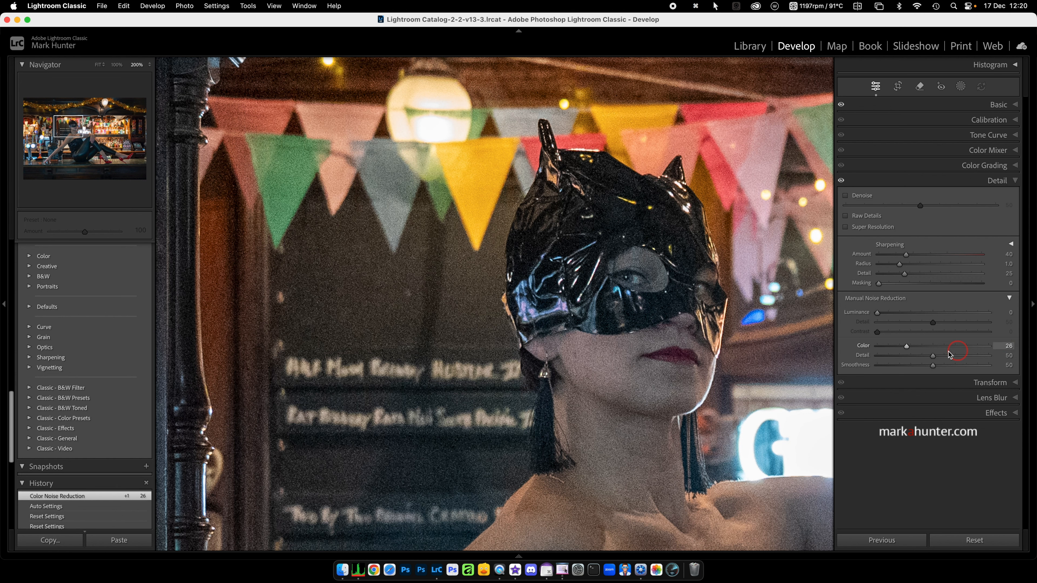
double_click(864, 348)
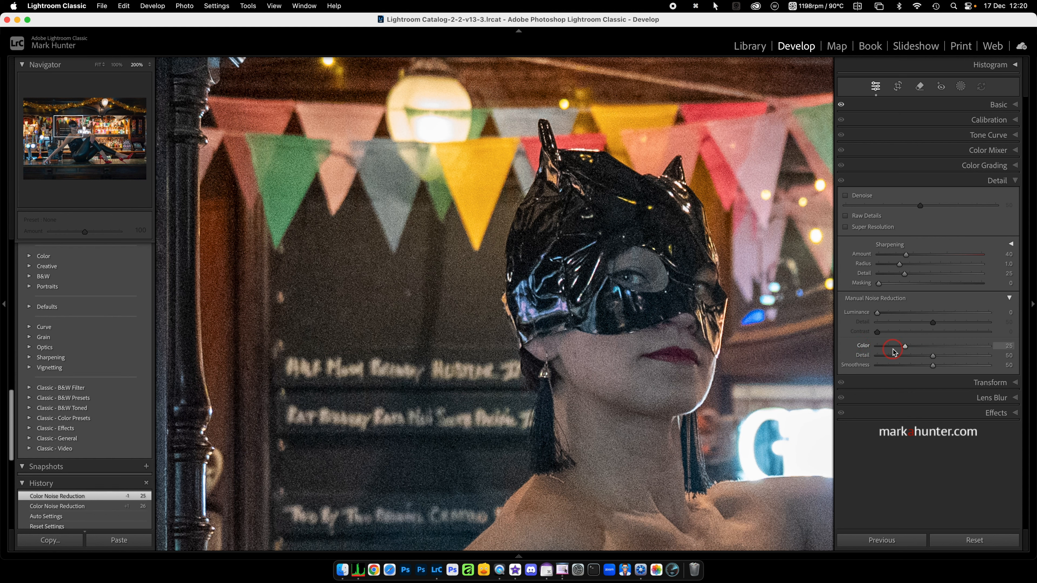
Try luminance noise reduction at 100, settle on 49, and check the photo at 100% and fitted to the view
click(877, 314)
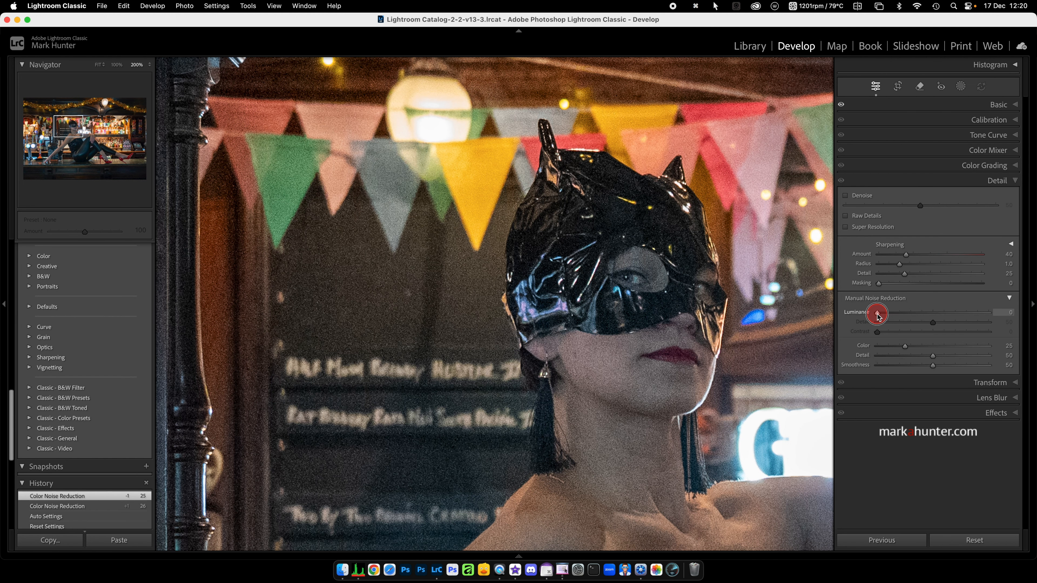
drag(877, 314, 1030, 318)
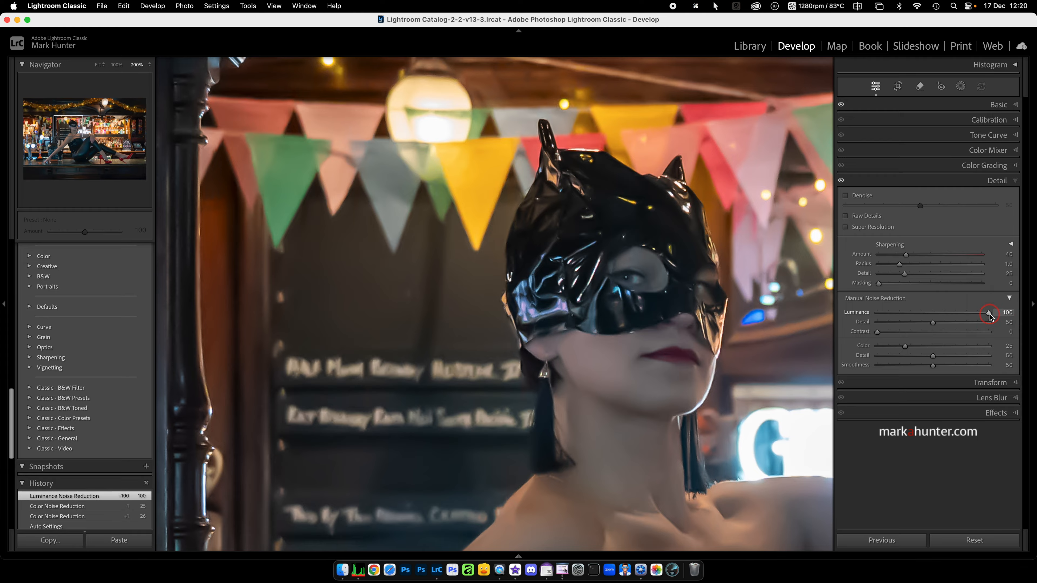
drag(989, 314, 934, 317)
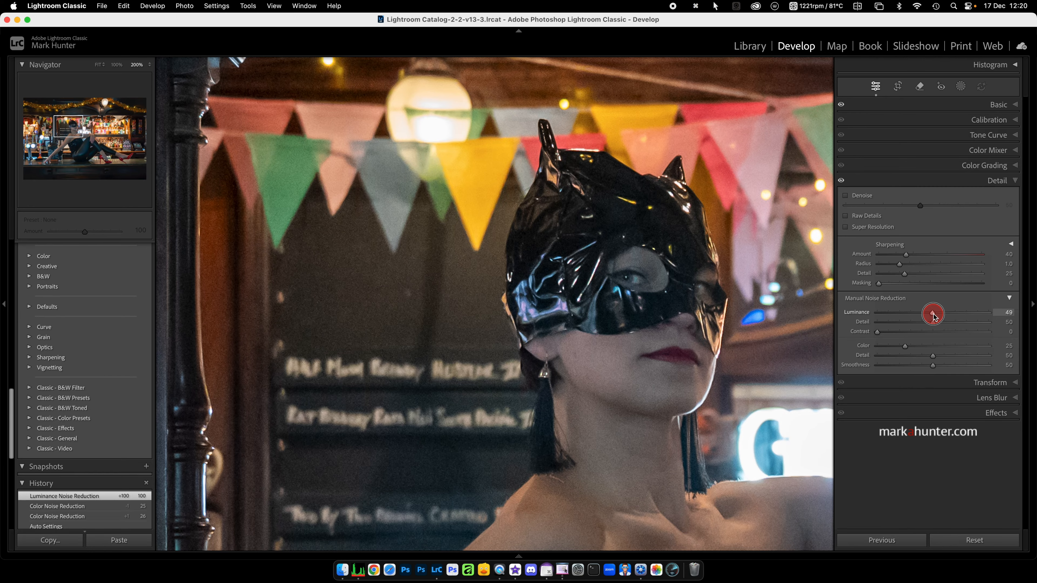
drag(935, 316, 932, 315)
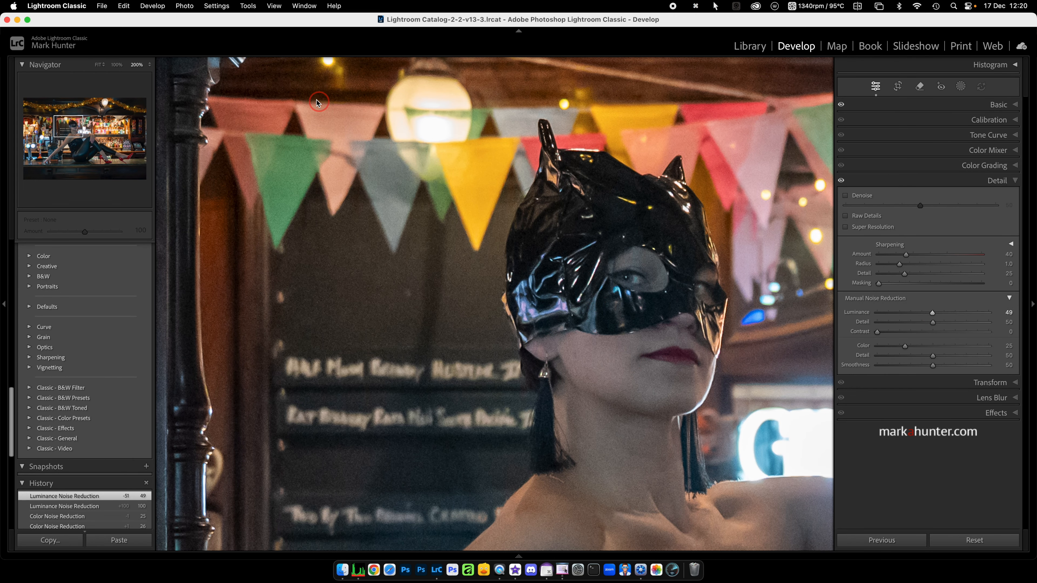
click(116, 65)
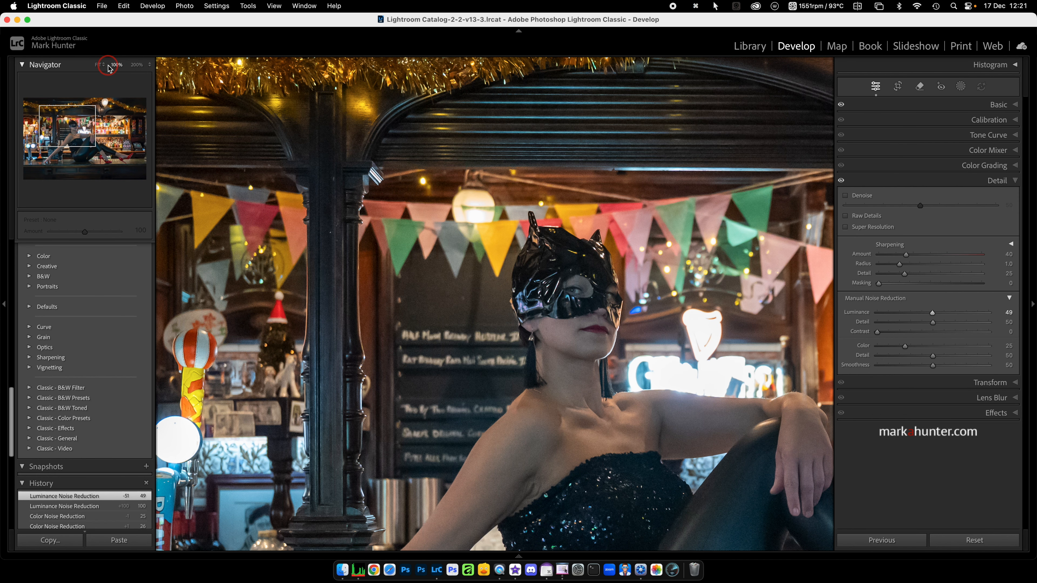
click(98, 66)
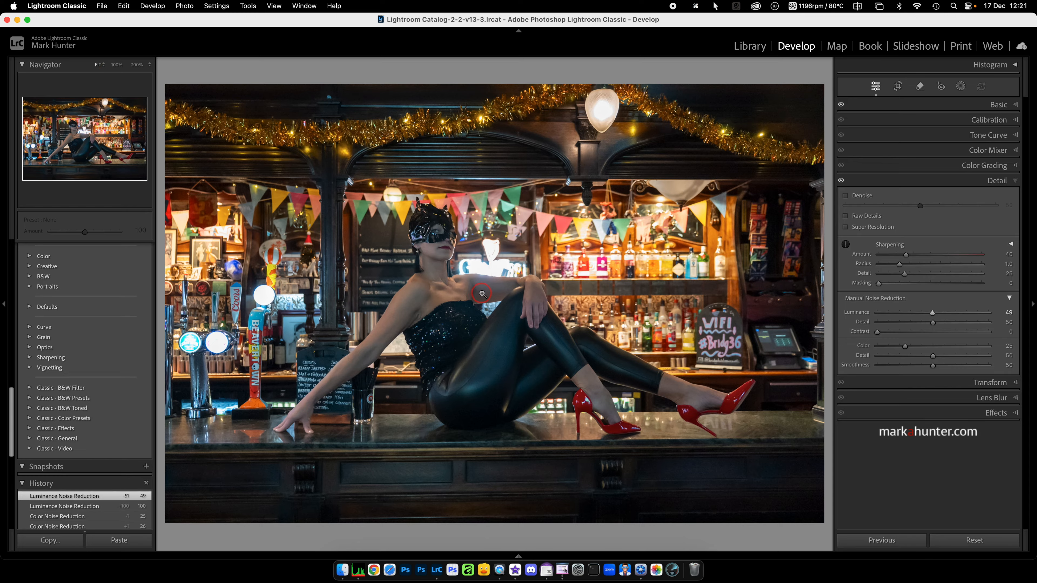
At 200% zoom, try the luminance noise reduction contrast at 100 and return it to 0
click(137, 66)
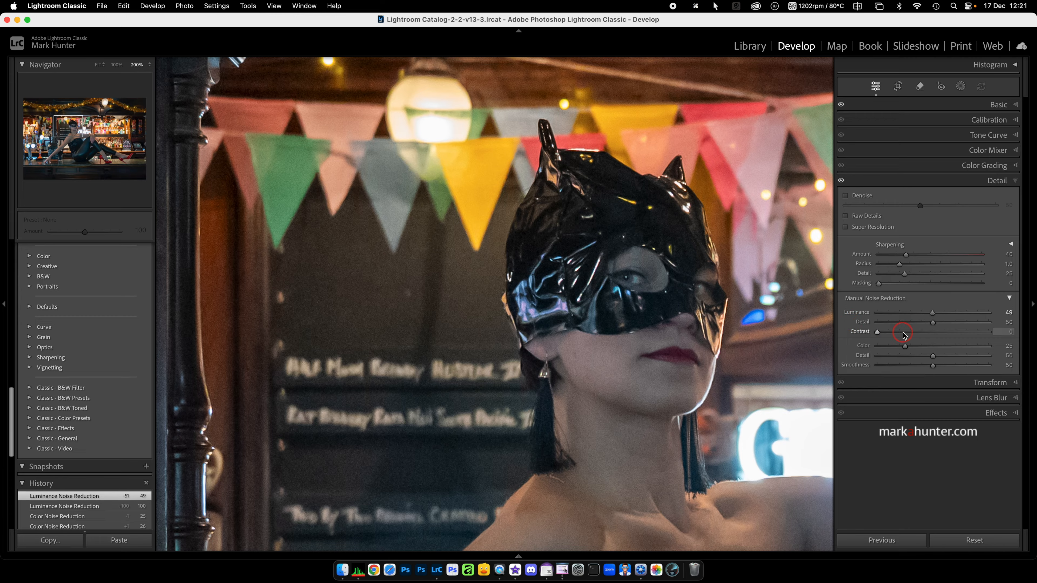
click(878, 333)
drag(877, 333, 1033, 346)
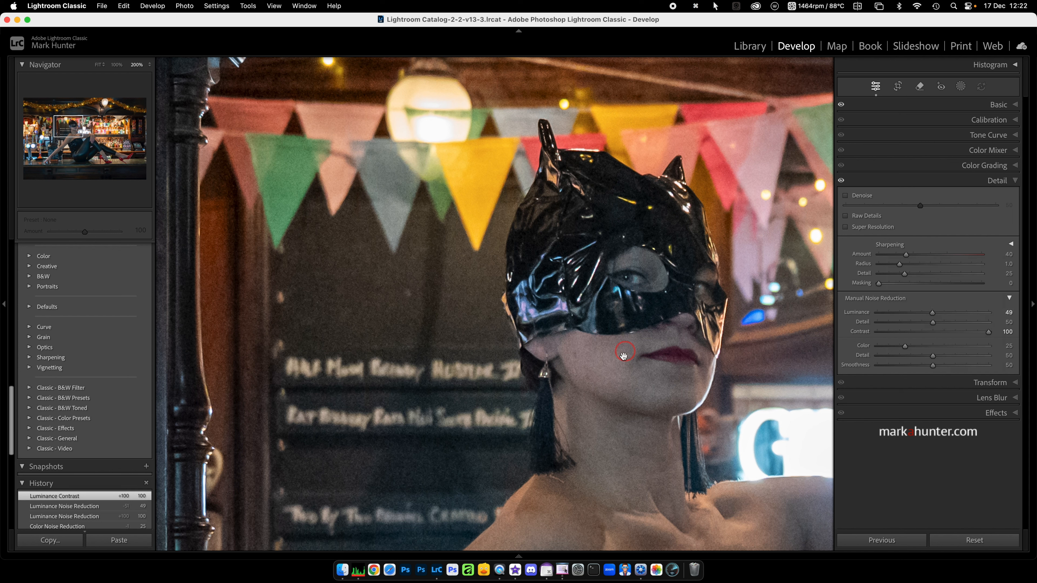
click(989, 333)
drag(990, 335, 866, 332)
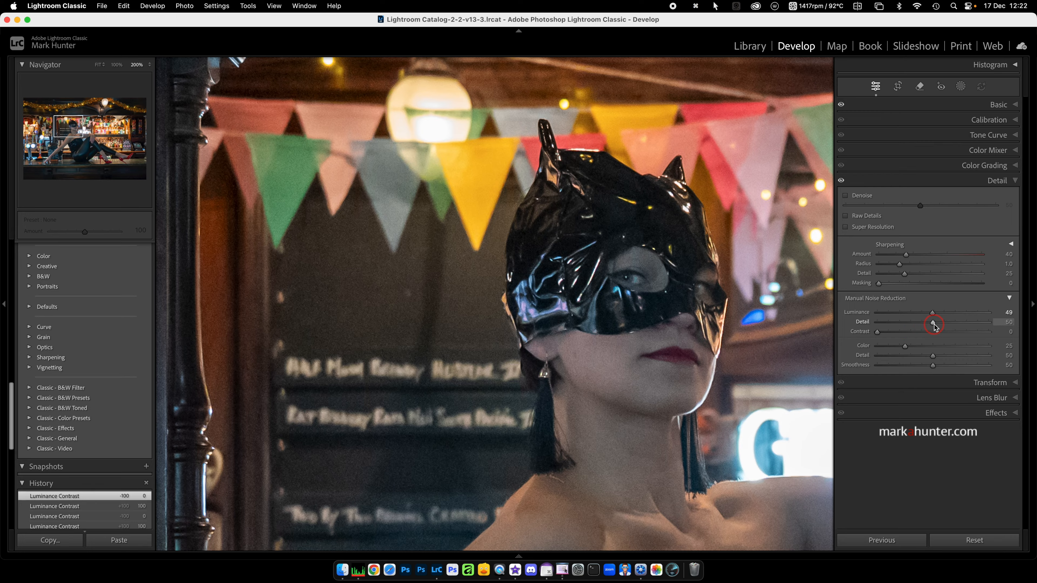
Compare luminance noise reduction detail at 0 and 100, and set it to 83
mouse_move(933, 322)
mouse_down()
mouse_move(1011, 326)
mouse_move(800, 327)
mouse_move(934, 328)
mouse_up()
drag(934, 324, 820, 325)
drag(876, 324, 1033, 336)
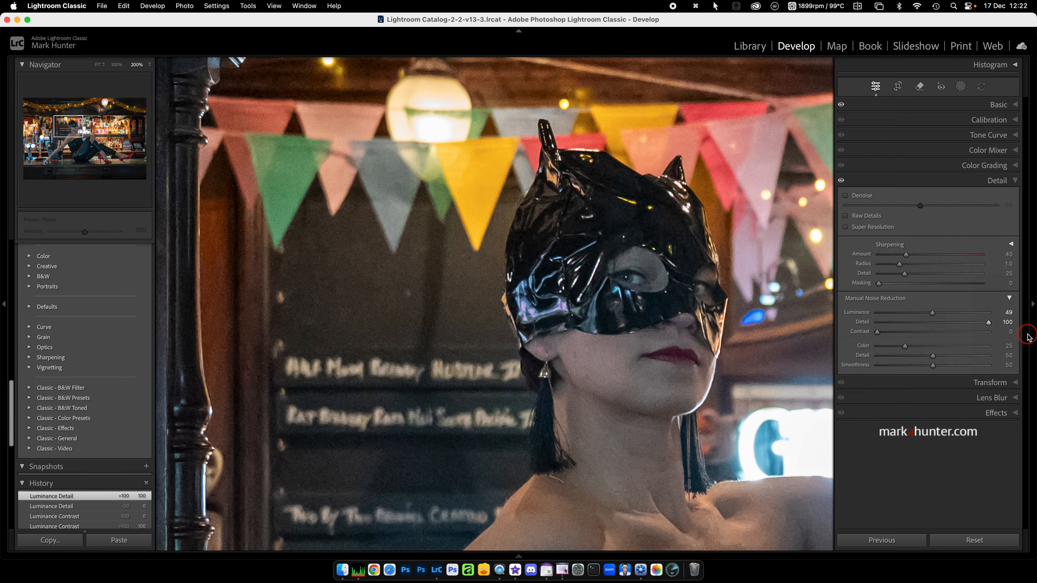
drag(988, 324, 971, 324)
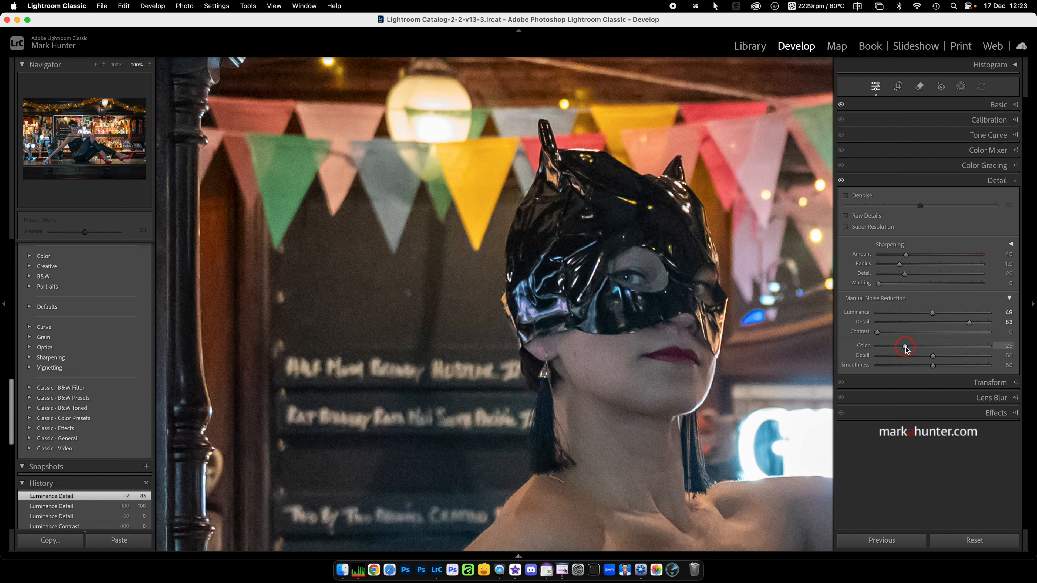
Compare color noise reduction at 0 and 100, and return it to 25
drag(905, 348, 860, 350)
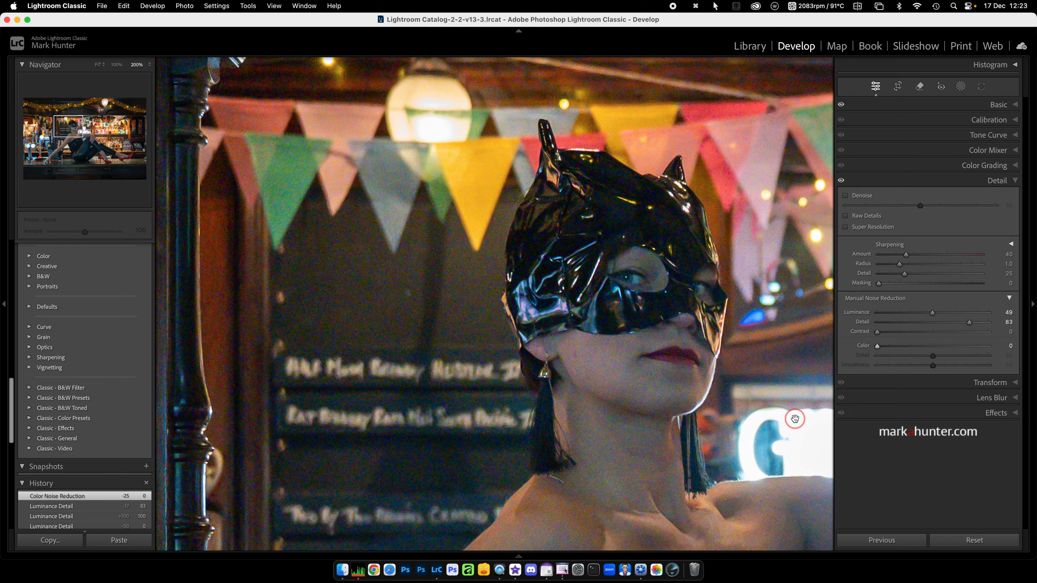
key(i)
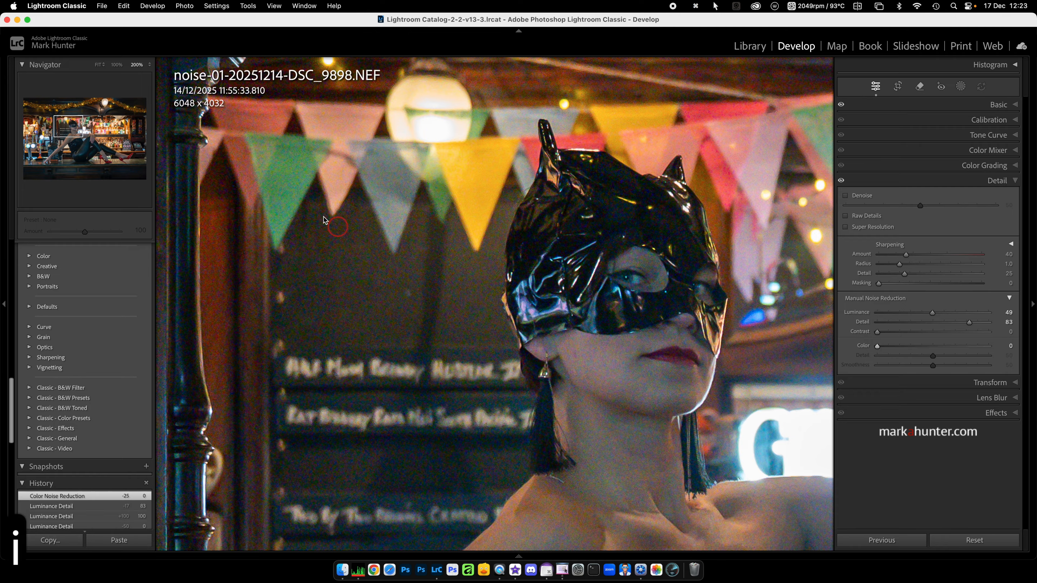
key(i)
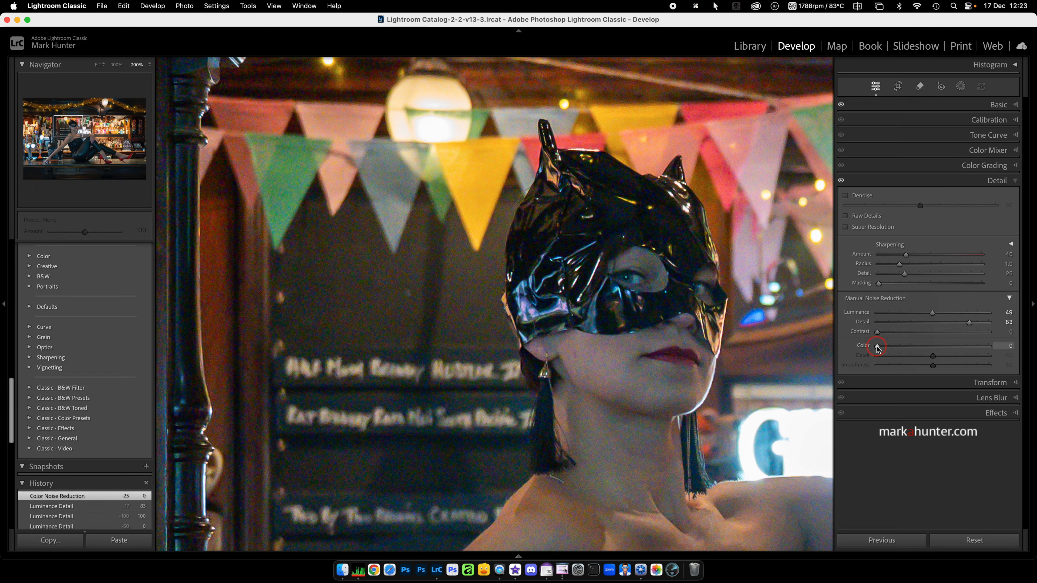
drag(878, 346, 1035, 360)
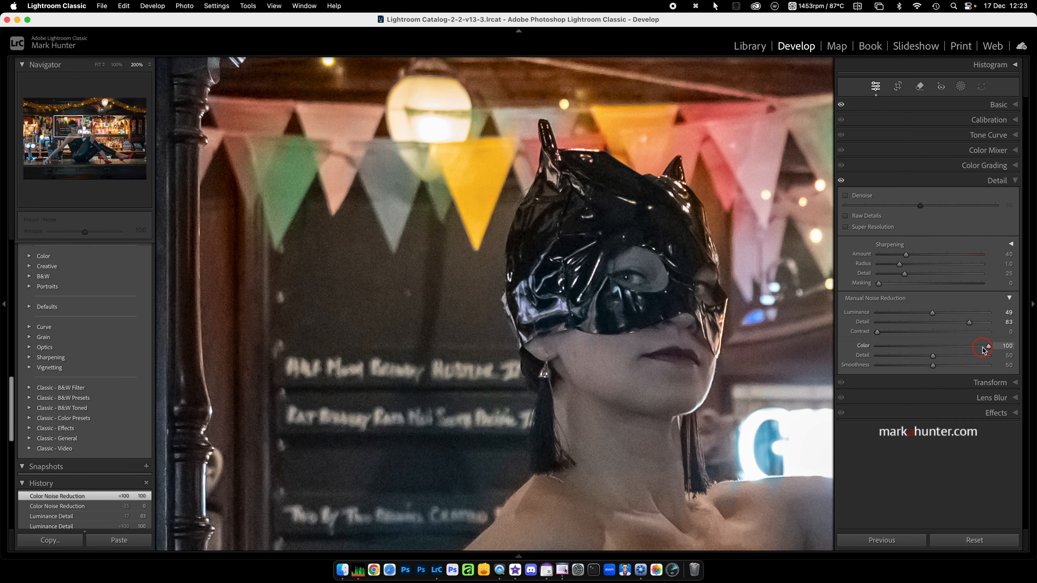
drag(989, 347, 905, 354)
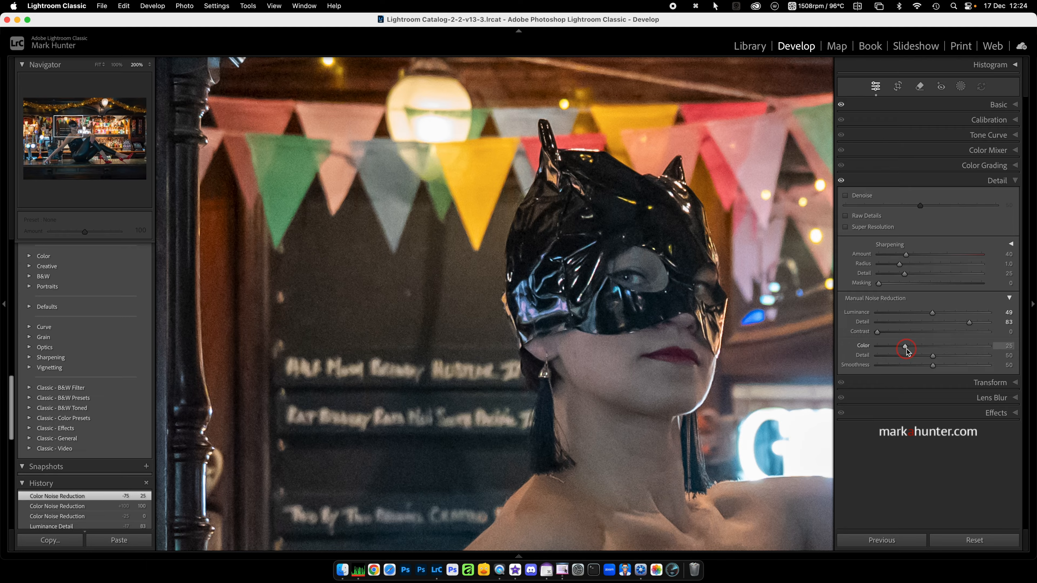
mouse_move(906, 347)
mouse_down()
mouse_move(858, 349)
mouse_move(946, 355)
mouse_move(905, 356)
mouse_up()
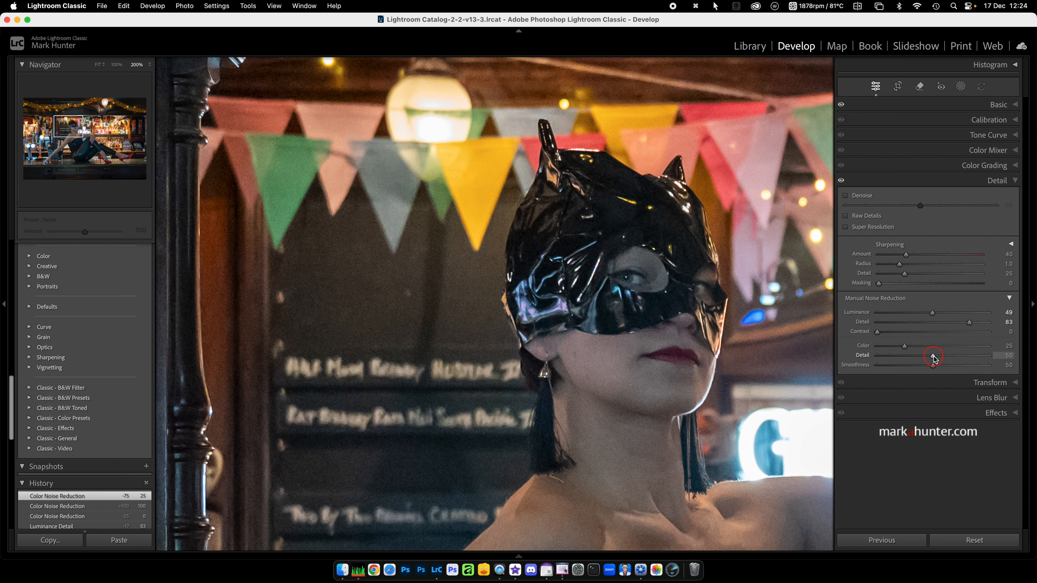
Compare color noise reduction detail at 0 and 100, do the same for smoothness, and return both to 50
drag(935, 358, 877, 357)
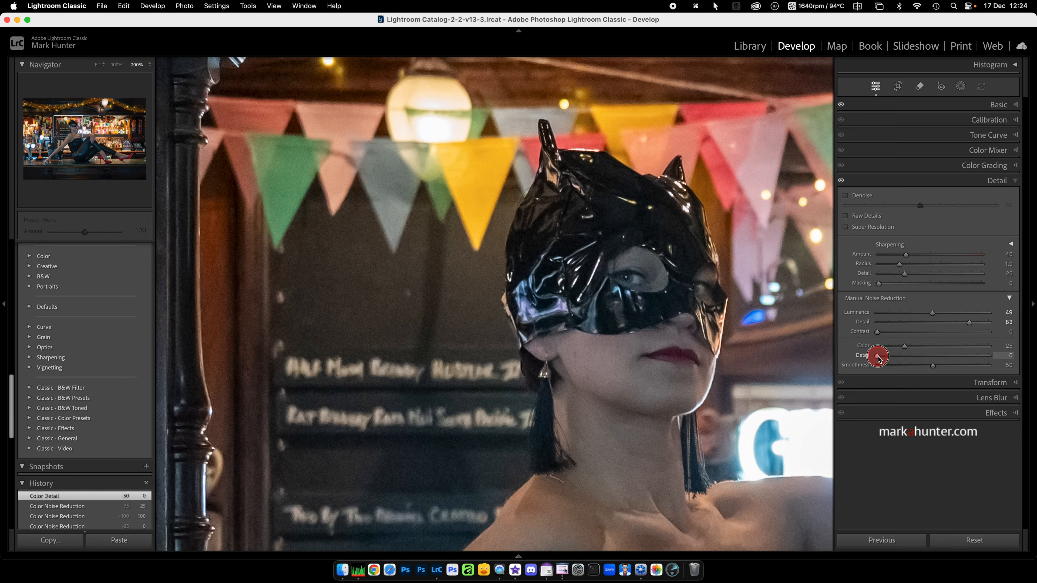
drag(878, 356, 1007, 363)
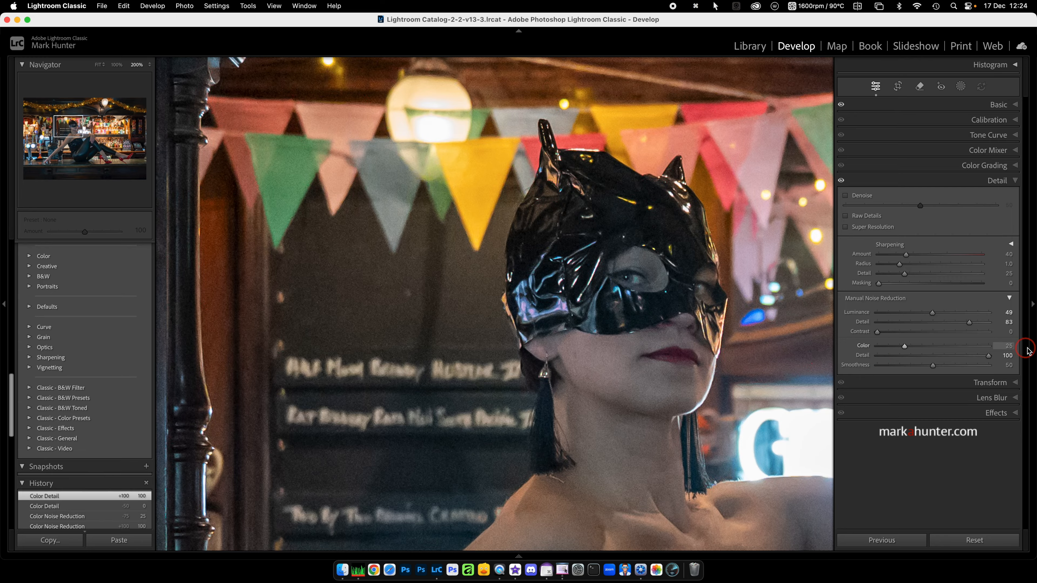
drag(989, 359, 934, 359)
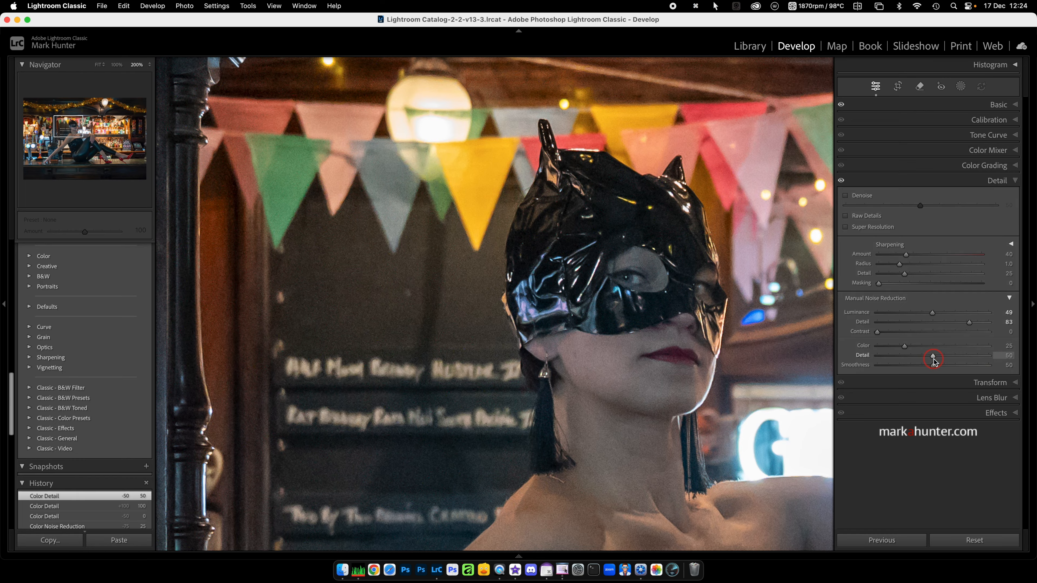
mouse_move(934, 360)
mouse_down()
mouse_move(1009, 354)
mouse_move(831, 356)
mouse_move(934, 365)
mouse_up()
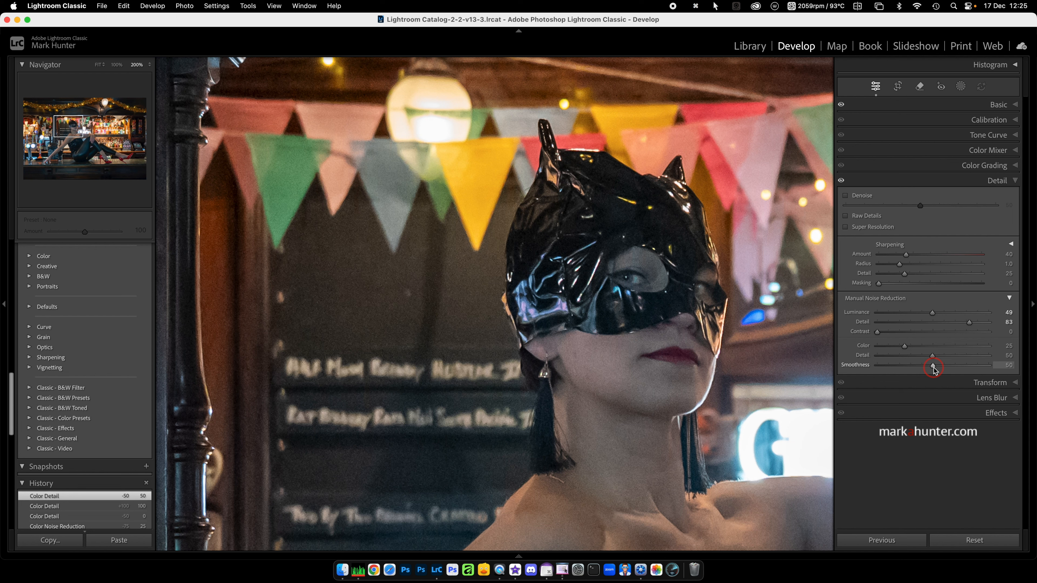
mouse_move(933, 366)
mouse_down()
mouse_move(847, 365)
mouse_move(991, 370)
mouse_move(934, 369)
mouse_up()
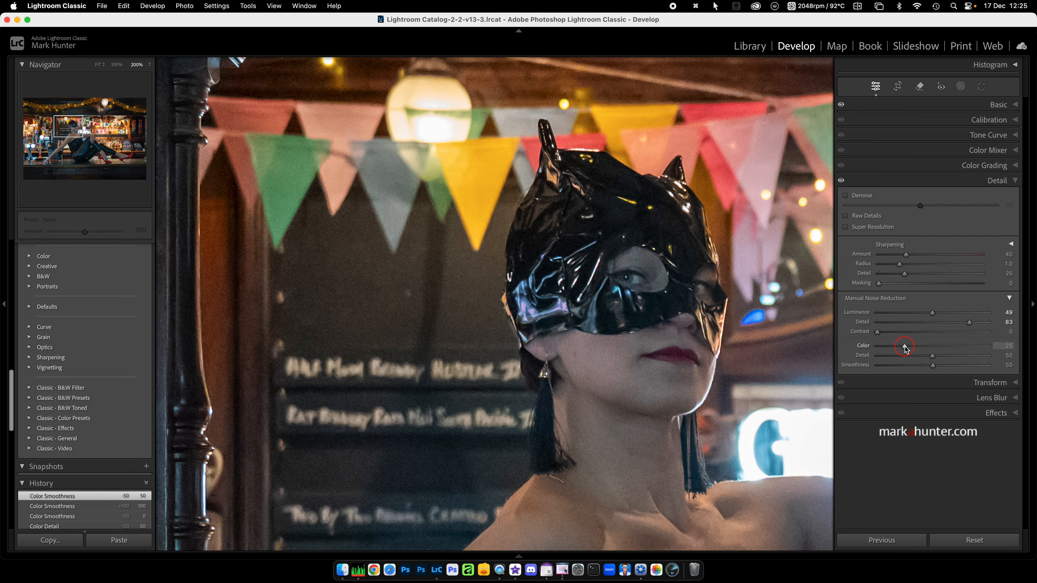
Turn color noise reduction down to 0 and reset it to 25, and compare luminance at 0 before restoring it to 49
drag(904, 347, 839, 347)
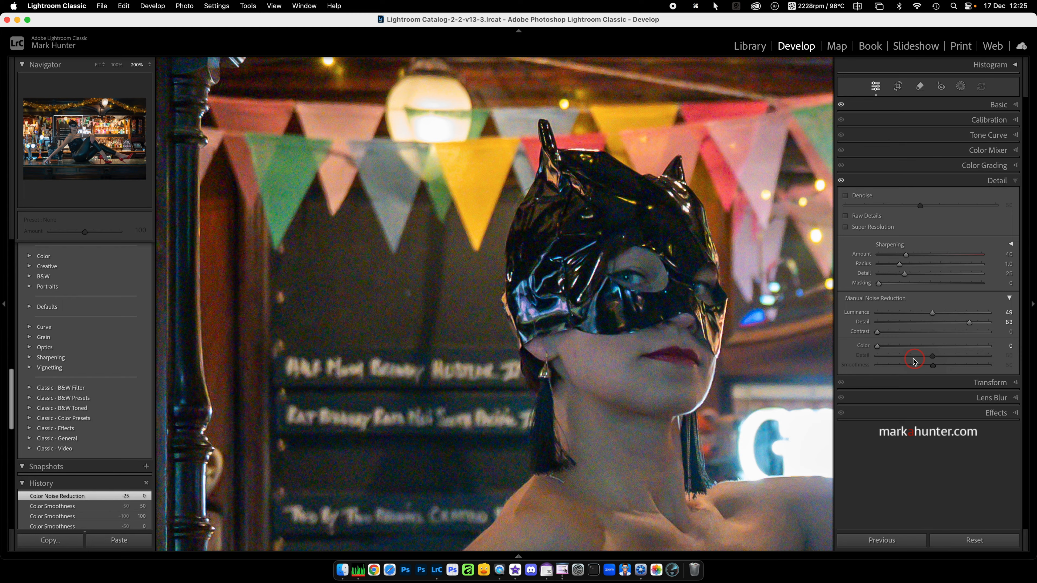
double_click(862, 346)
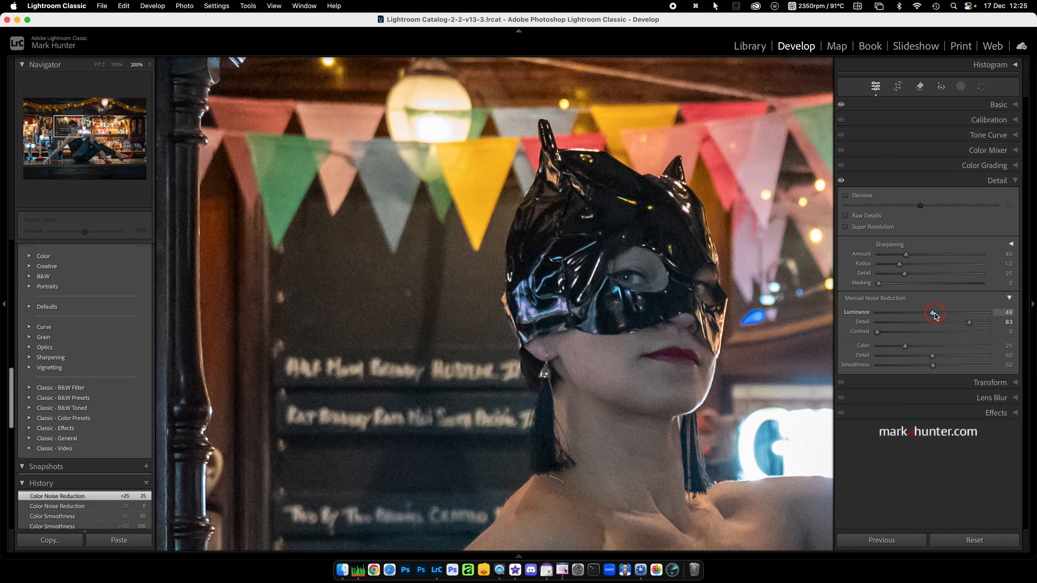
double_click(856, 312)
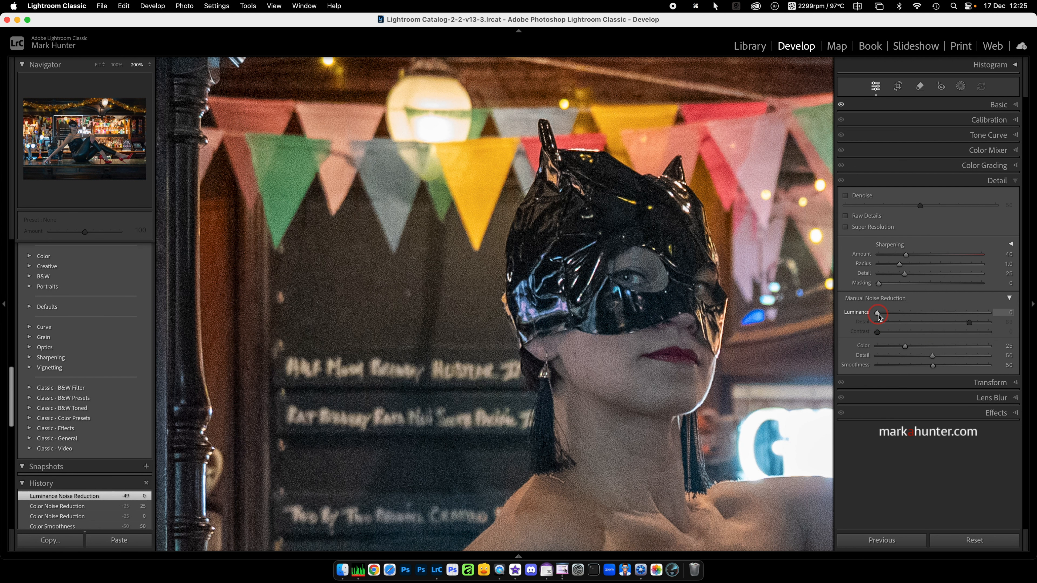
drag(878, 315, 934, 315)
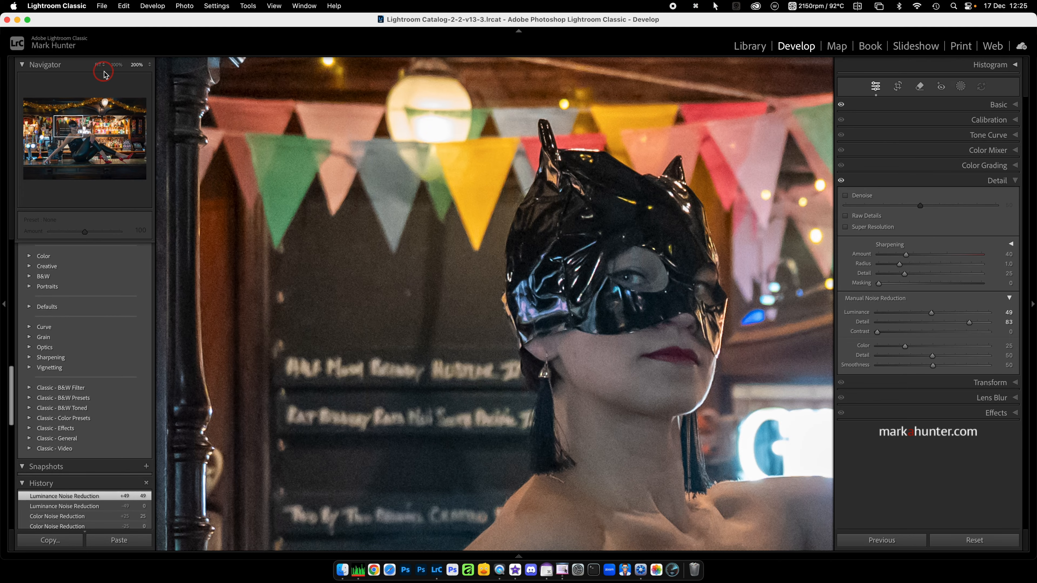
Fit the photo to the view and compare the original with the edited version
click(98, 65)
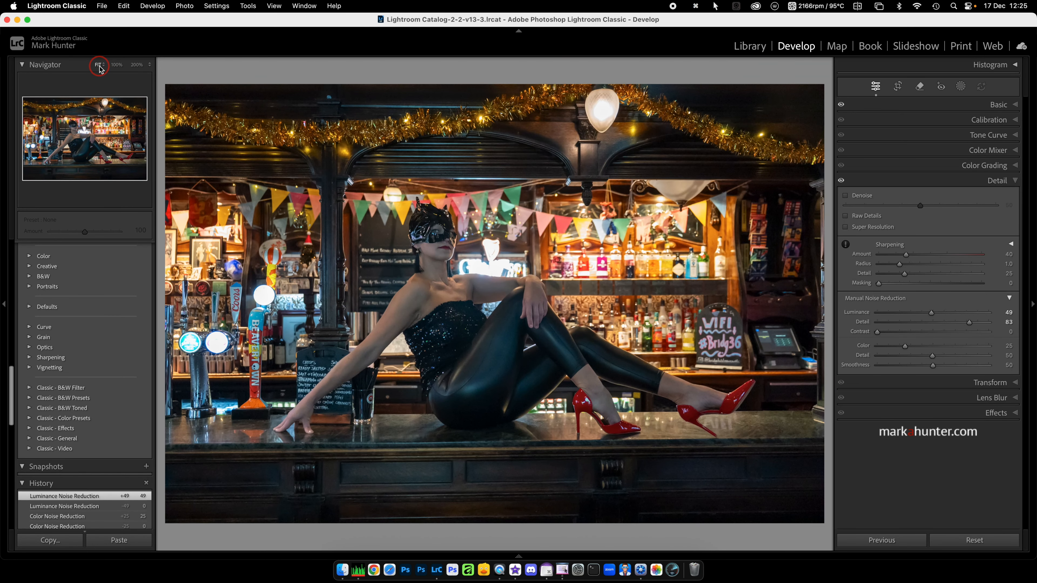
key(backslash)
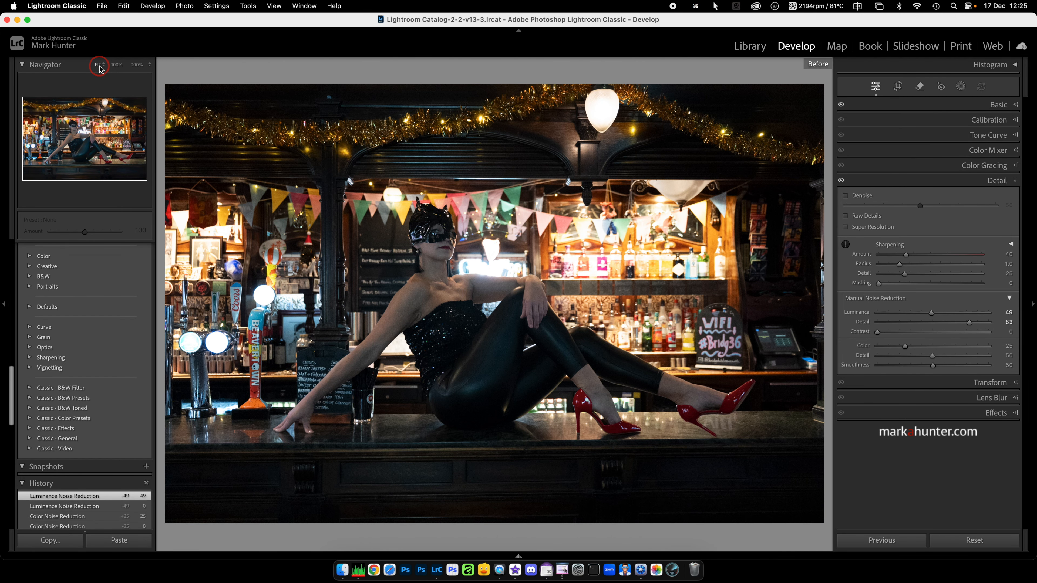
key(backslash)
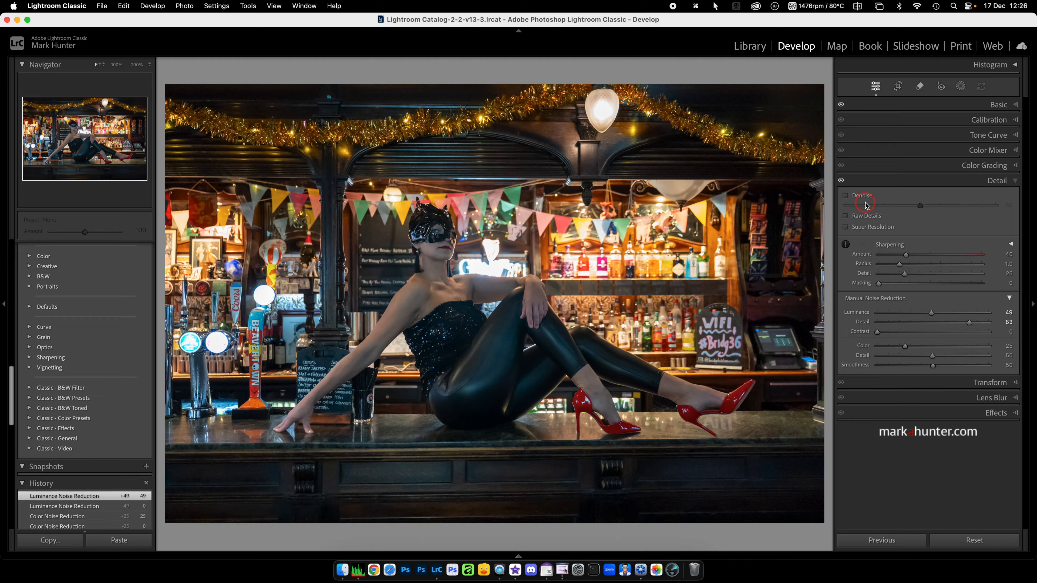
Switch to the next copy of the photo, collapse the manual noise reduction settings, and enable Denoise
key(Right)
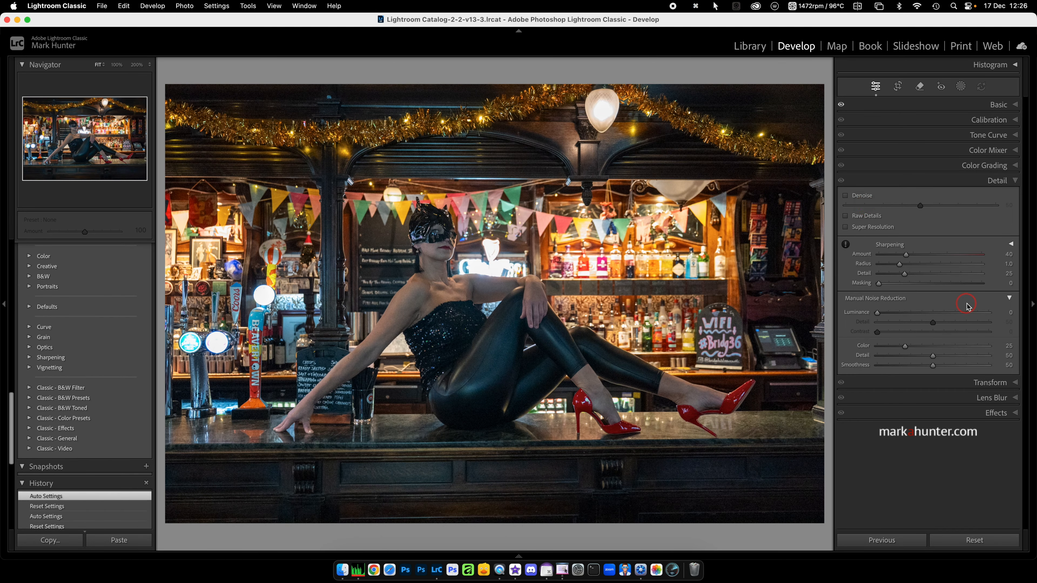
click(1010, 299)
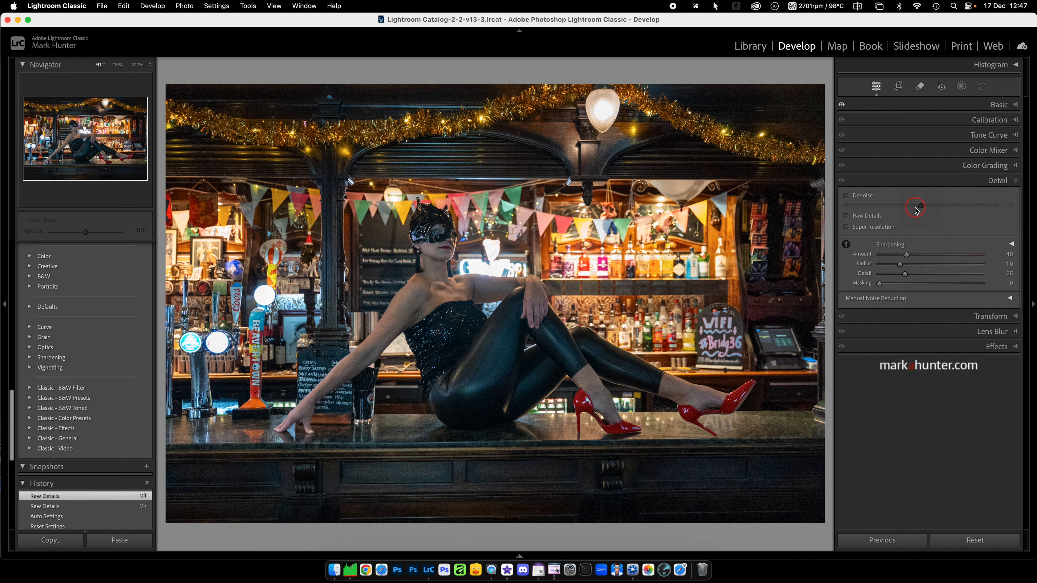
click(846, 196)
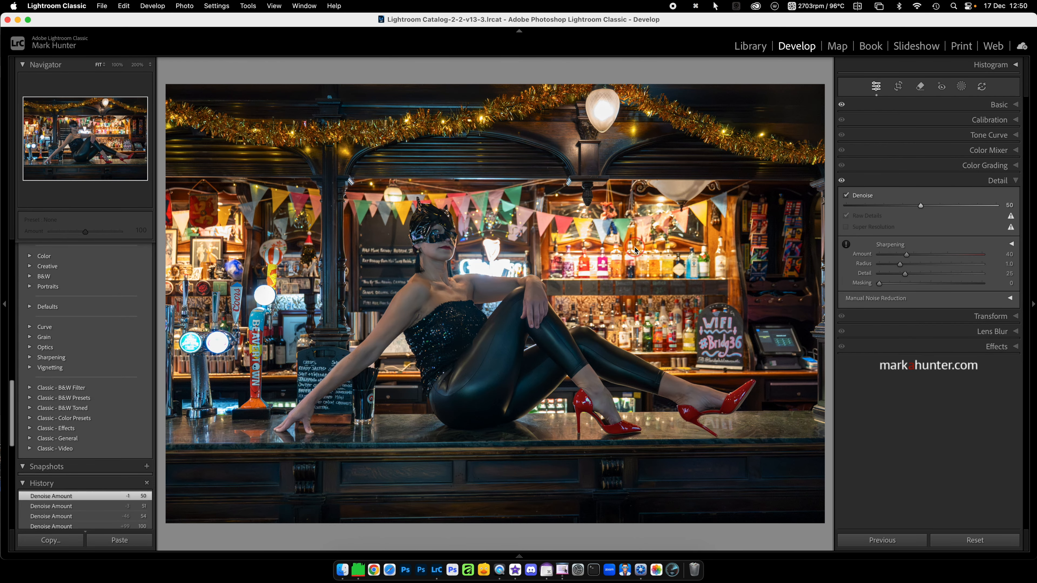
Examine the denoised photo around the masked face at 100% and 200% zoom and as a whole
click(435, 240)
click(435, 240)
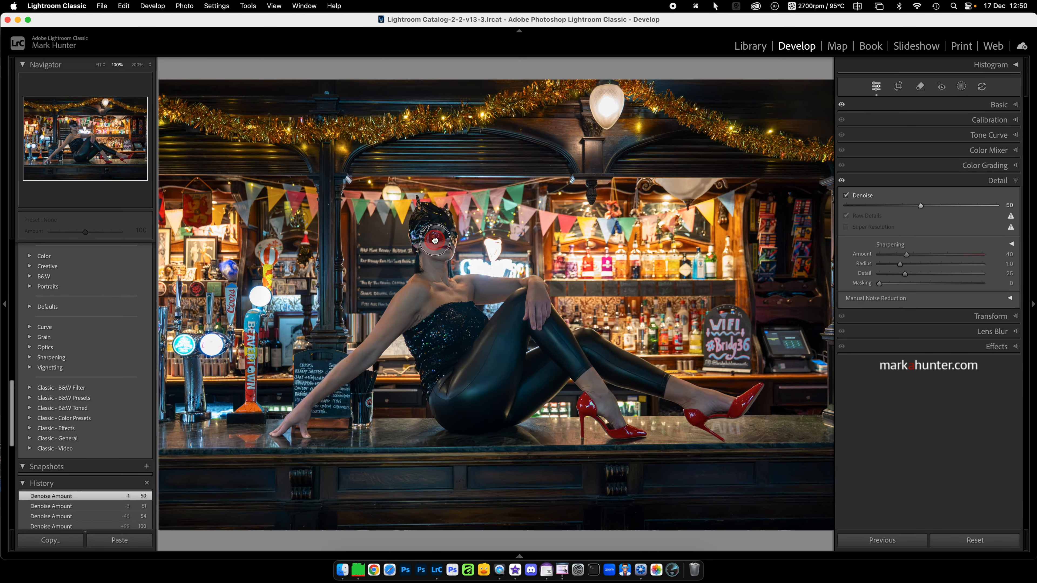
click(435, 240)
drag(435, 240, 562, 262)
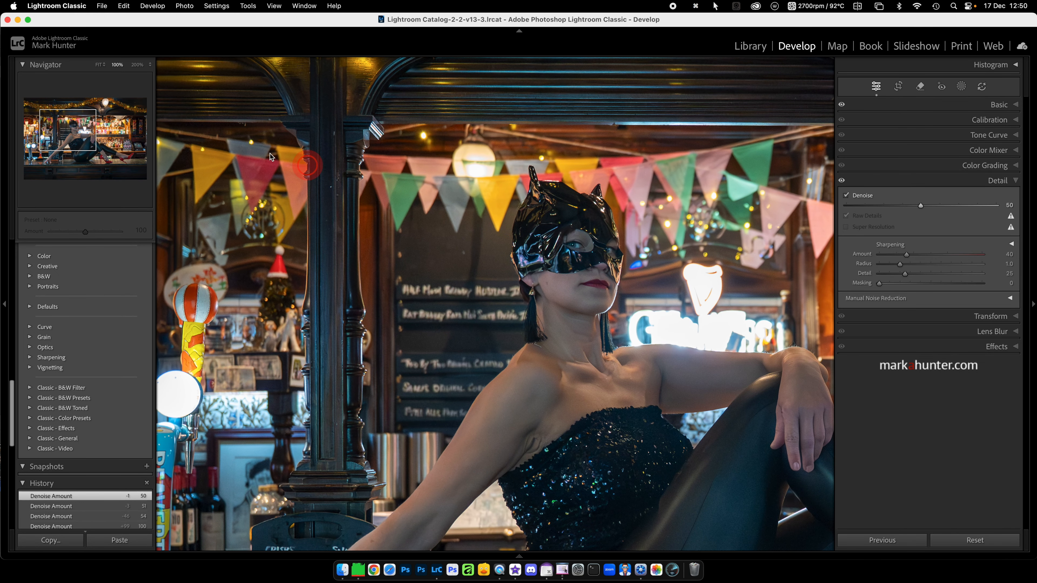
click(137, 65)
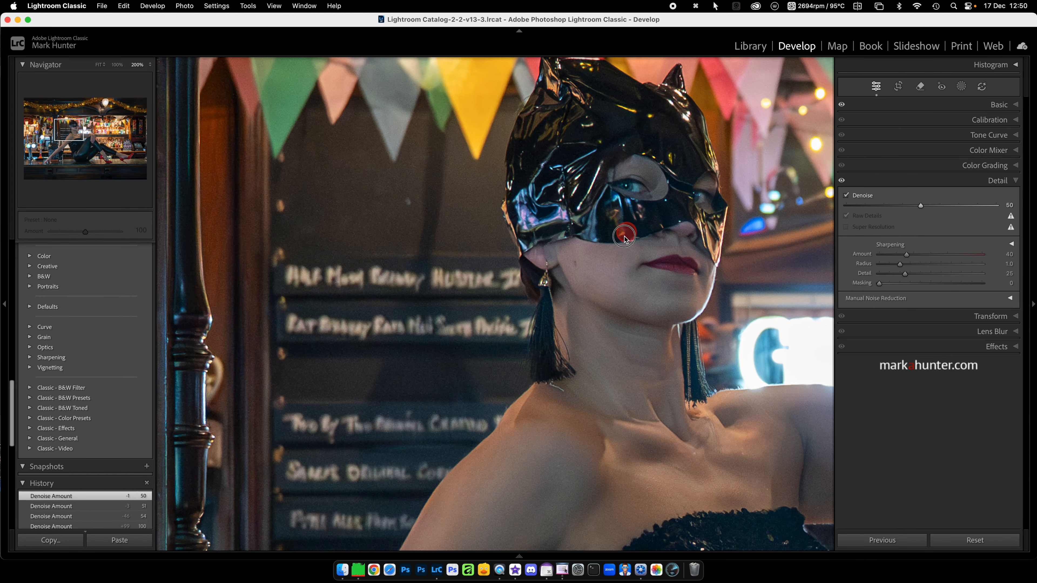
click(572, 295)
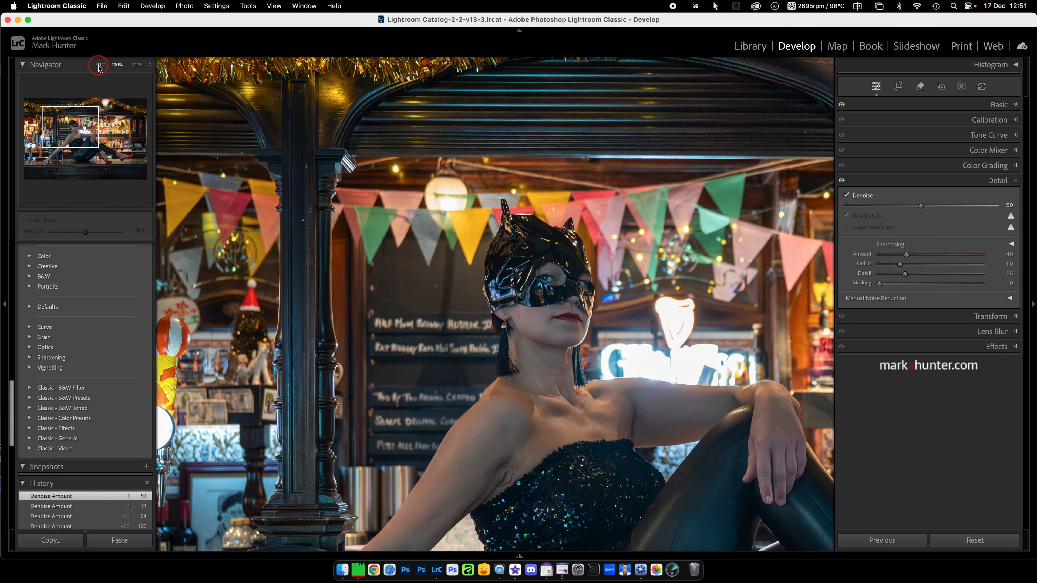
click(98, 66)
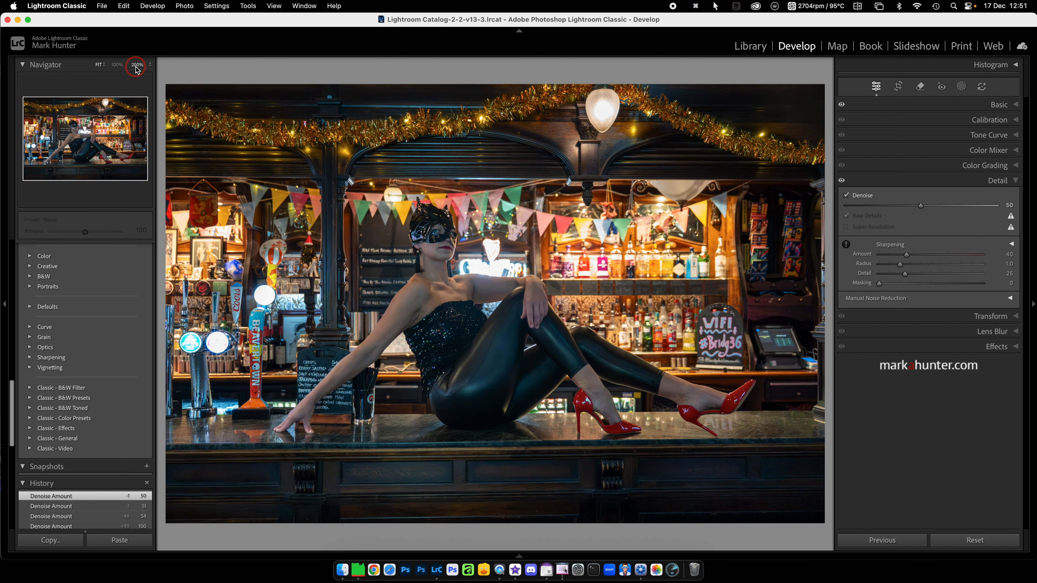
At 200% zoom, try Denoise amounts of 16, 1 and 100, settle on 51, and fit the photo to the view
click(137, 66)
click(921, 207)
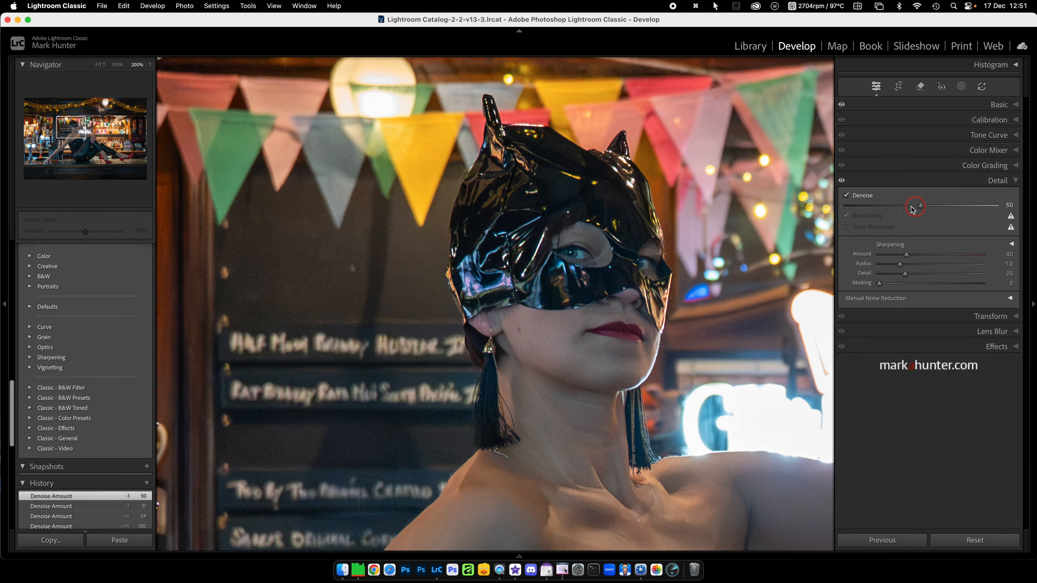
click(921, 206)
drag(921, 206, 869, 207)
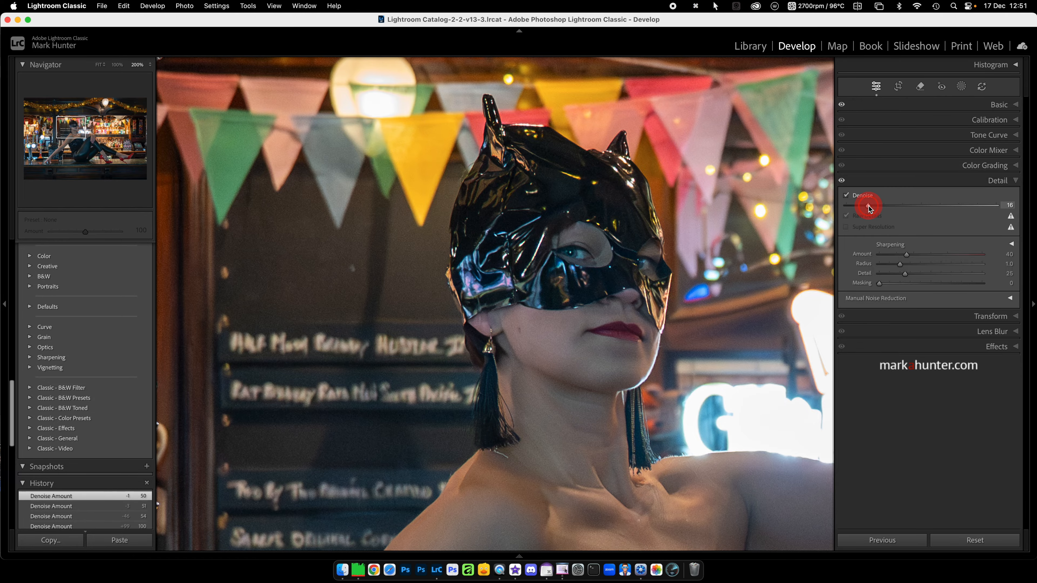
mouse_move(869, 207)
mouse_down()
mouse_move(889, 208)
mouse_move(836, 207)
mouse_up()
click(888, 208)
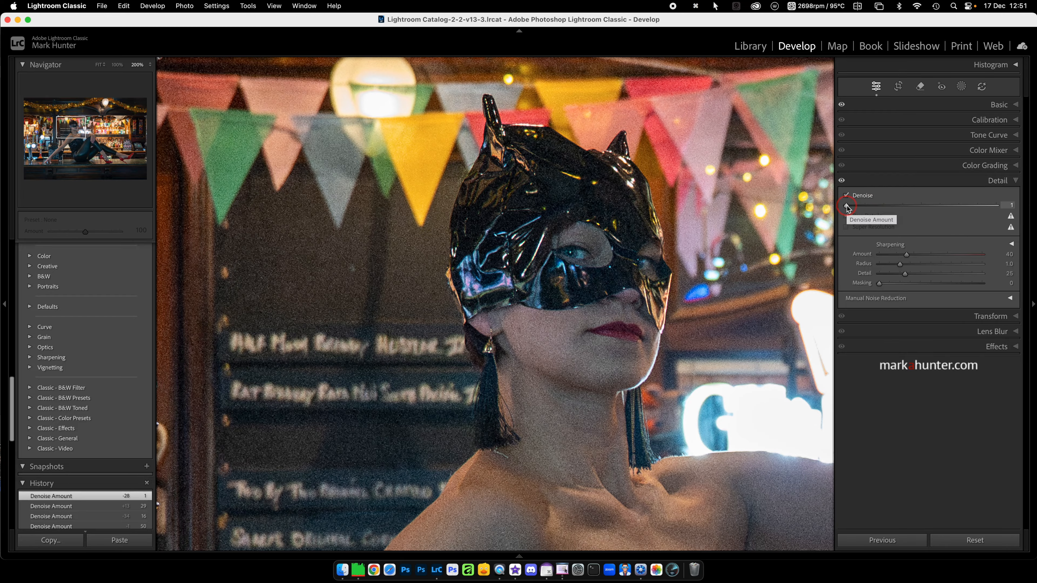
drag(847, 208, 971, 219)
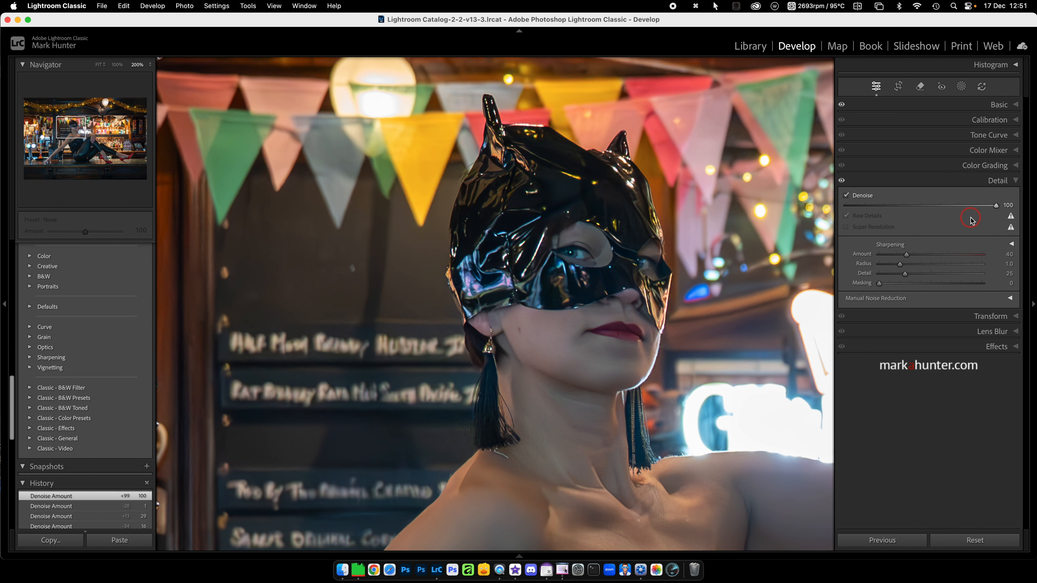
click(924, 207)
click(98, 65)
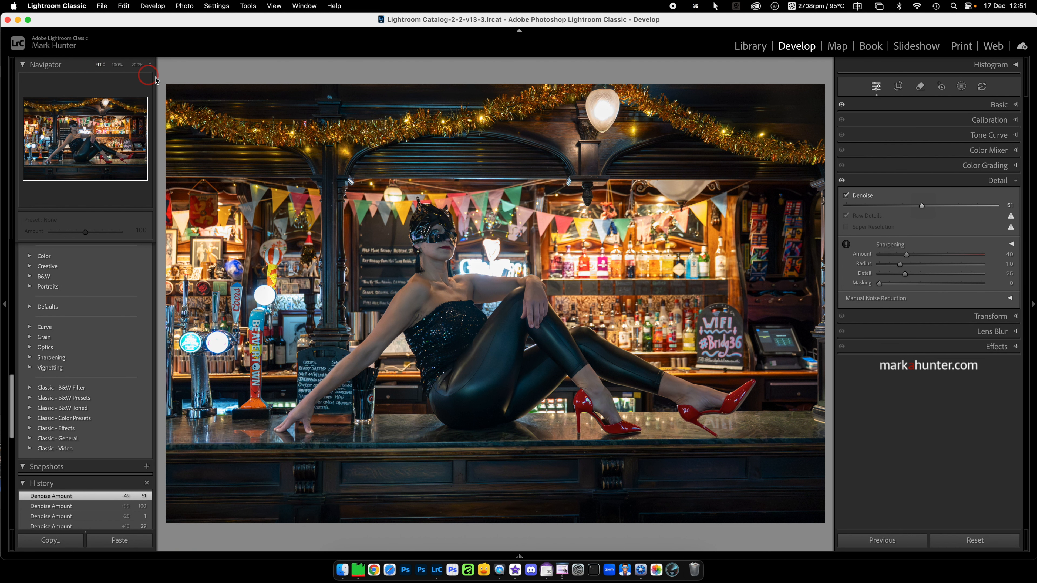